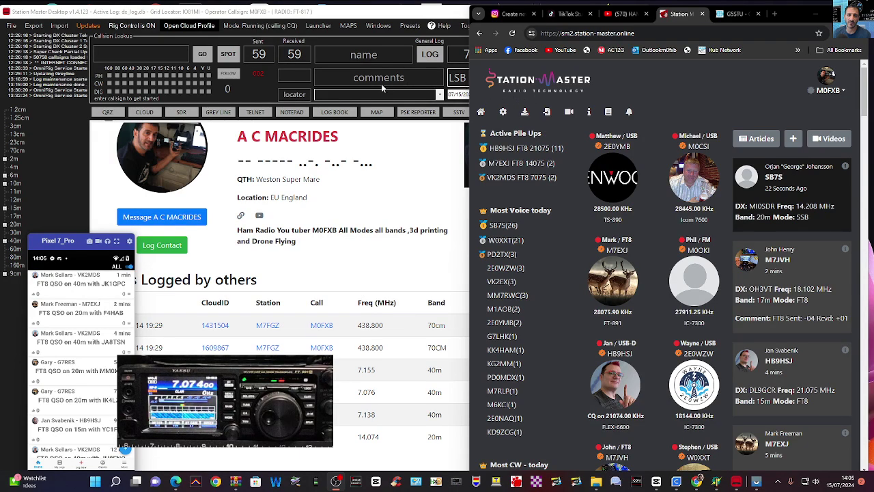
Check the G5STU QRZ page, browse the community page full screen, then restore it beside the logger
key("ctrl+Tab")
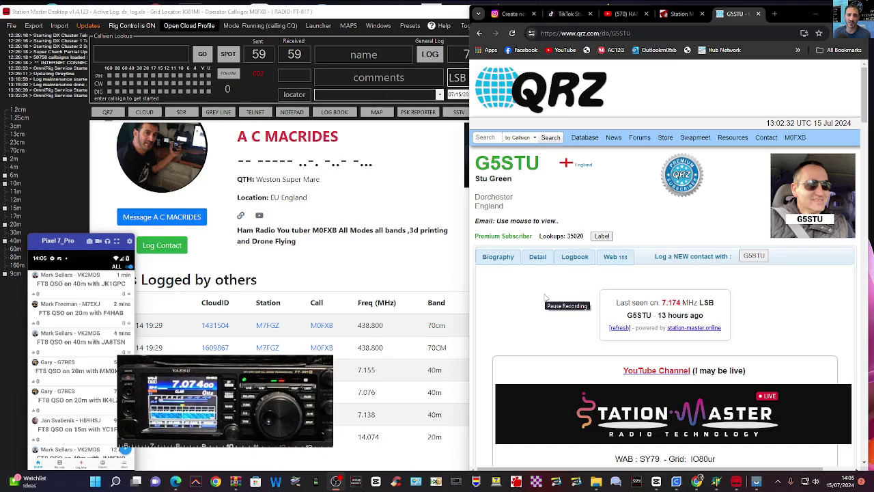
key("ctrl+shift+Tab")
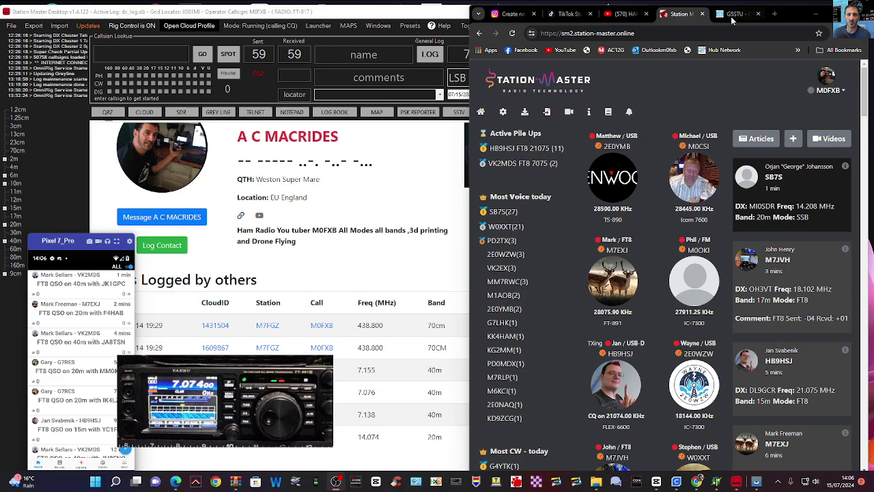
left_click(834, 13)
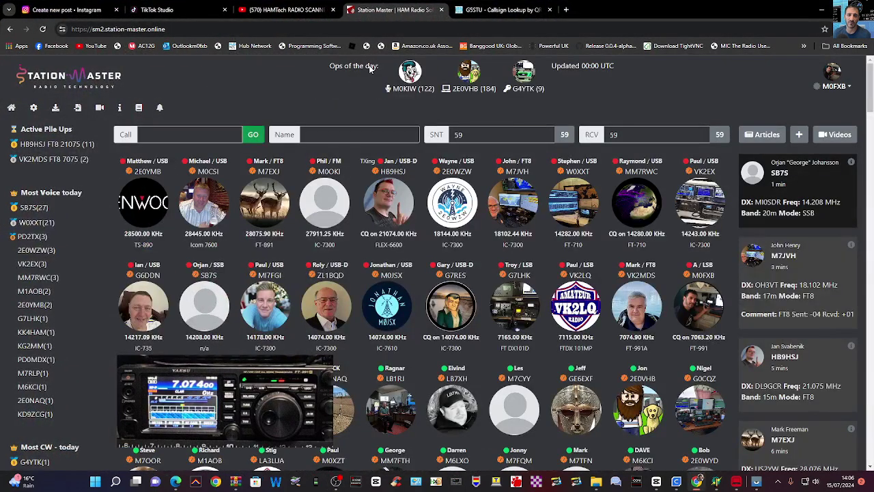
scroll(698, 231, "down", 3)
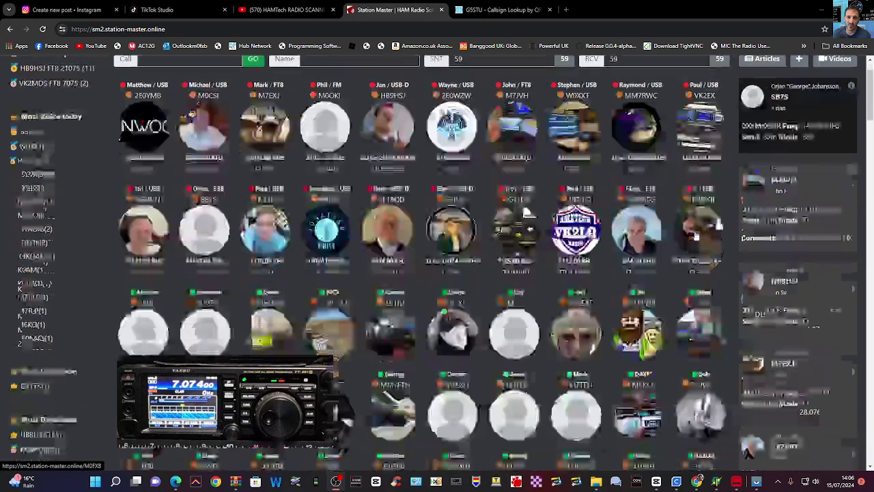
scroll(698, 231, "up", 3)
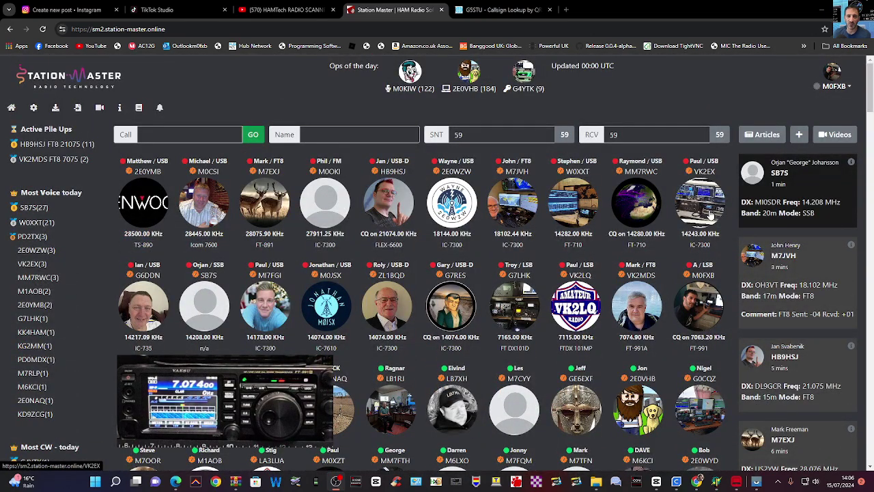
scroll(713, 213, "down", 1)
scroll(713, 214, "up", 1)
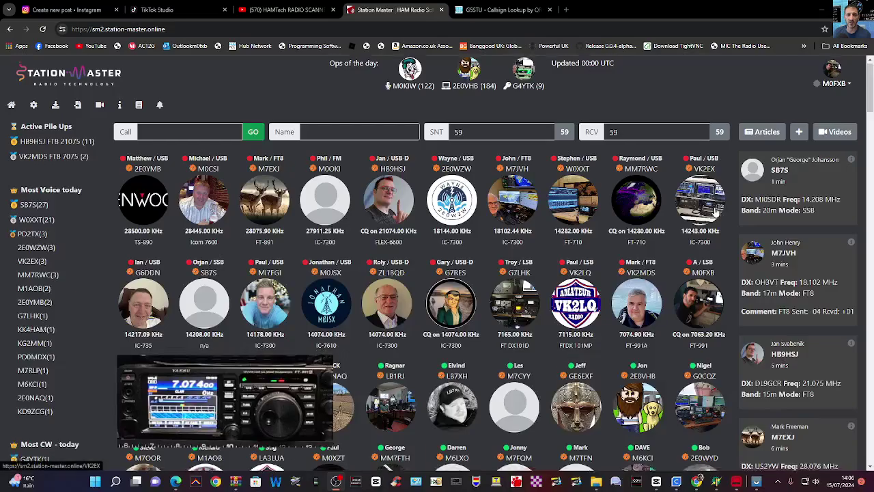
scroll(716, 211, "down", 1)
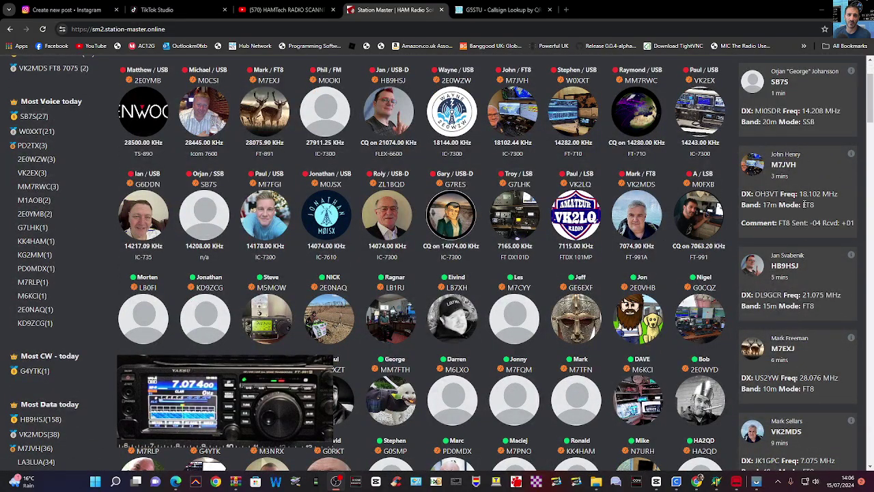
scroll(830, 242, "up", 3)
scroll(810, 229, "down", 1)
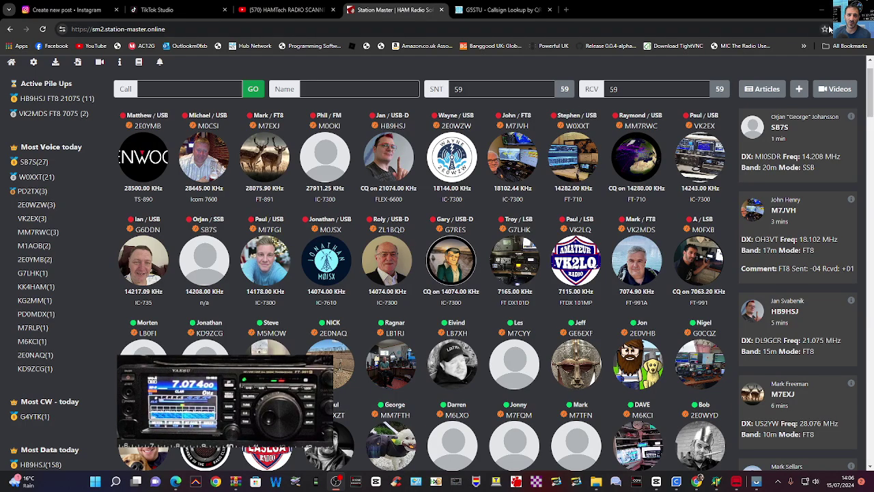
mouse_move(845, 10)
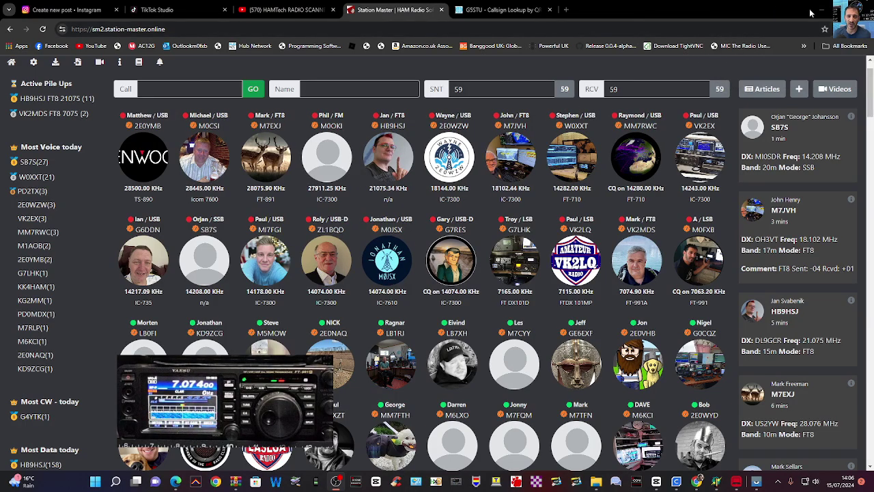
double_click(811, 12)
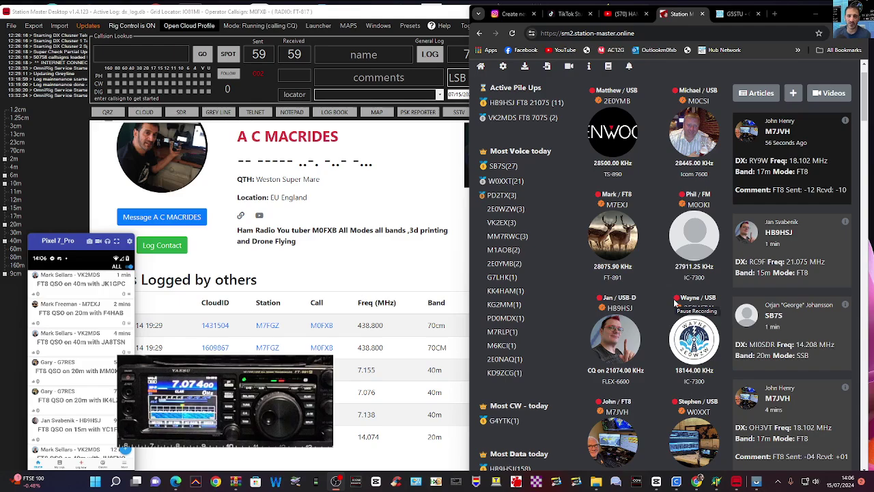
Enlarge the phone mirror, step through My Logs and Cluster to the More menu, then shrink it
left_click_drag(93, 235, 93, 106)
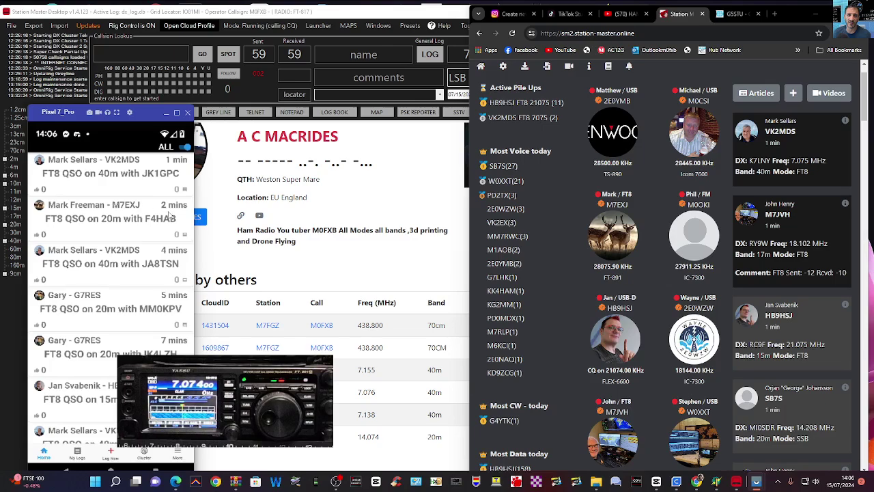
left_click_drag(142, 119, 140, 116)
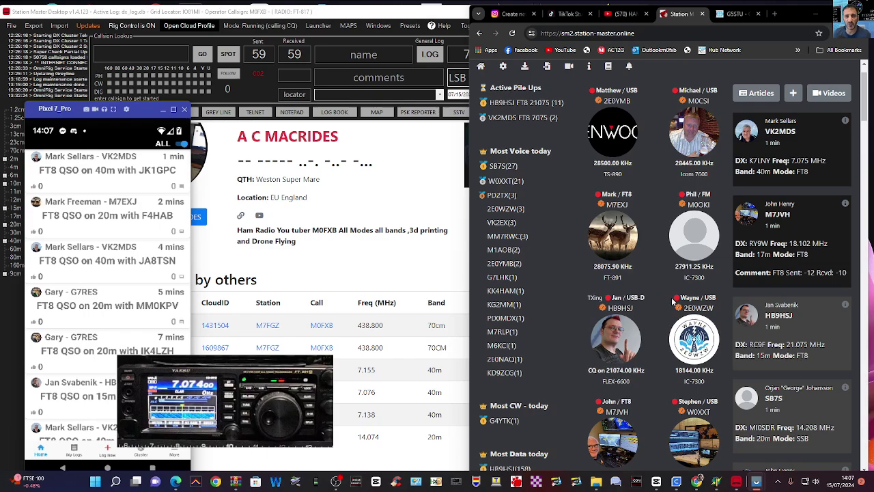
left_click(72, 454)
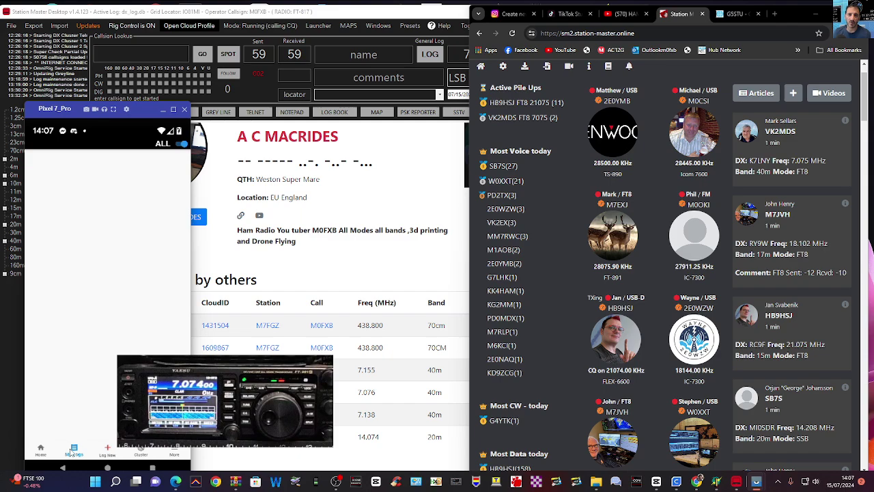
left_click(141, 453)
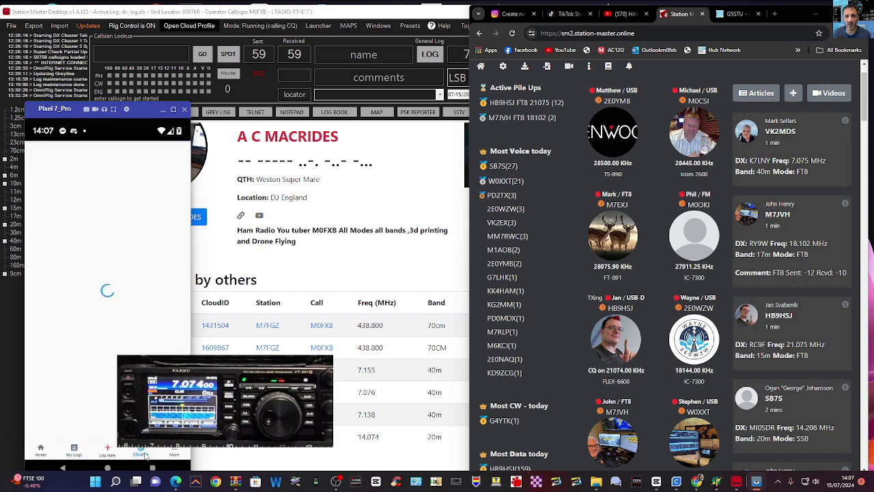
left_click(175, 452)
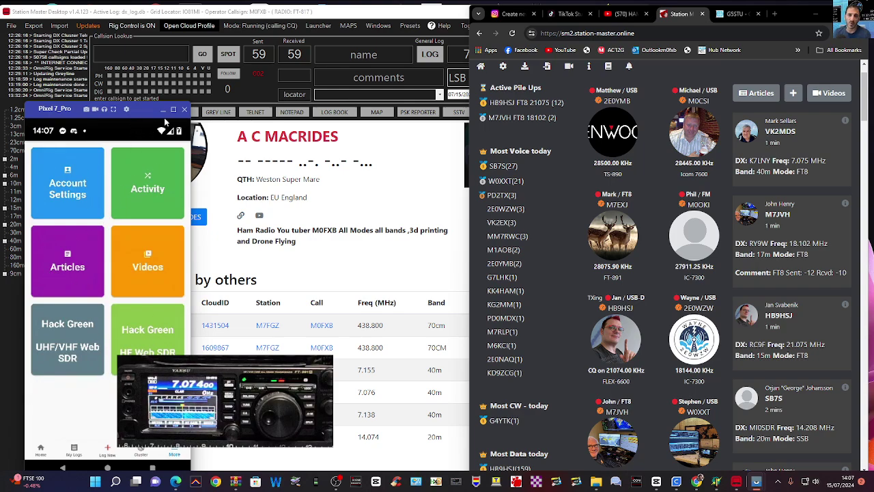
left_click_drag(189, 103, 152, 185)
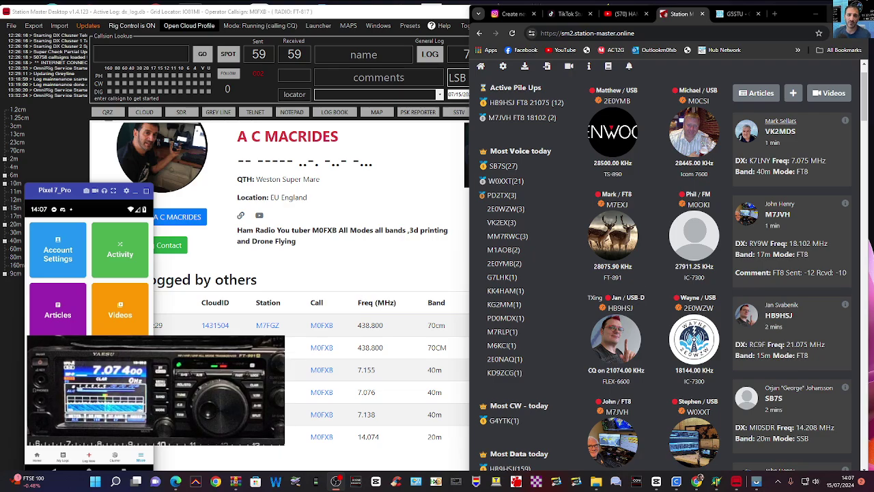
key("super+Up")
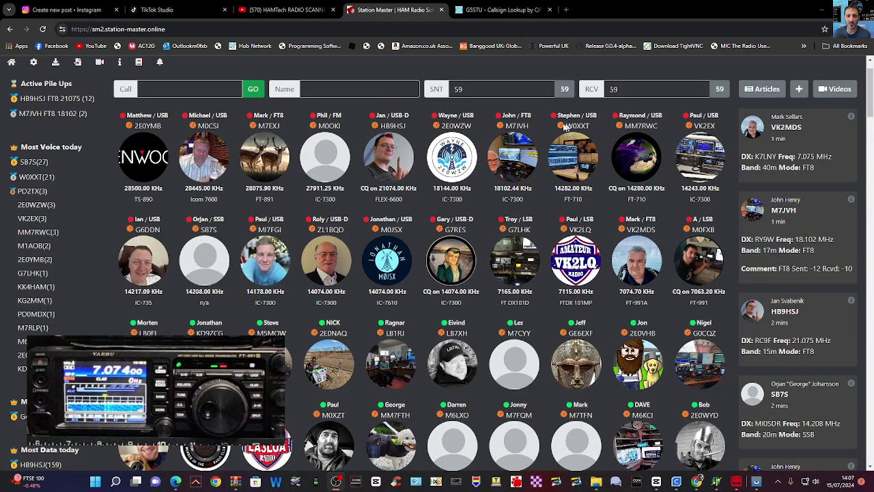
scroll(614, 164, "down", 5)
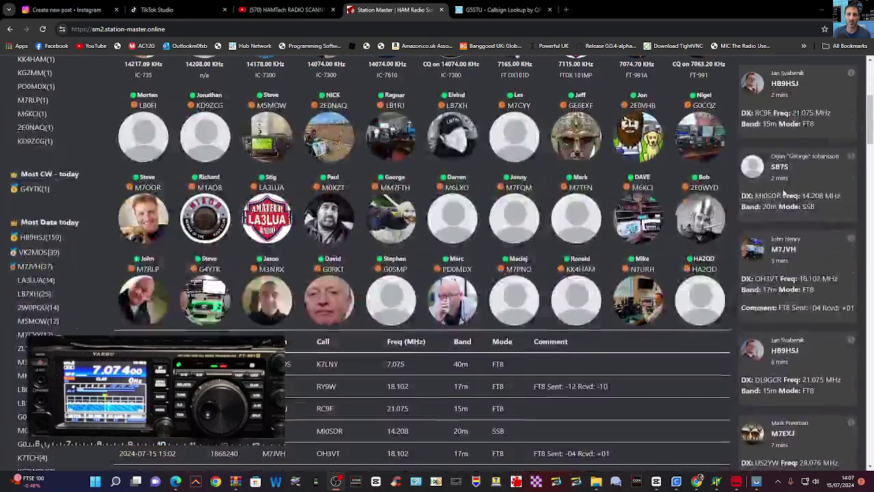
scroll(418, 138, "up", 5)
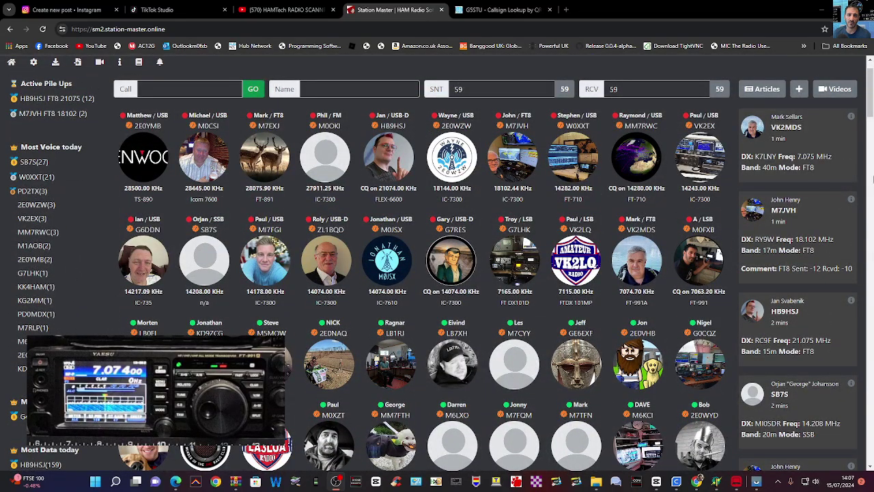
left_click(786, 128)
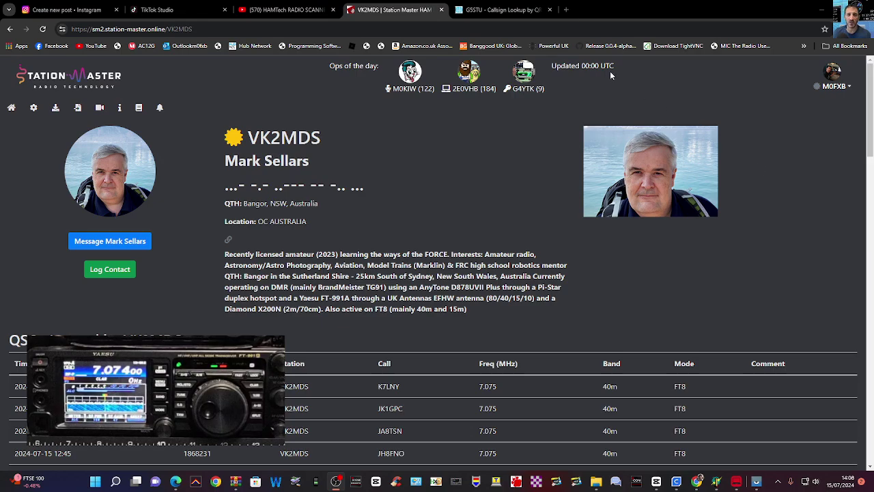
scroll(611, 71, "down", 2)
scroll(437, 262, "down", 2)
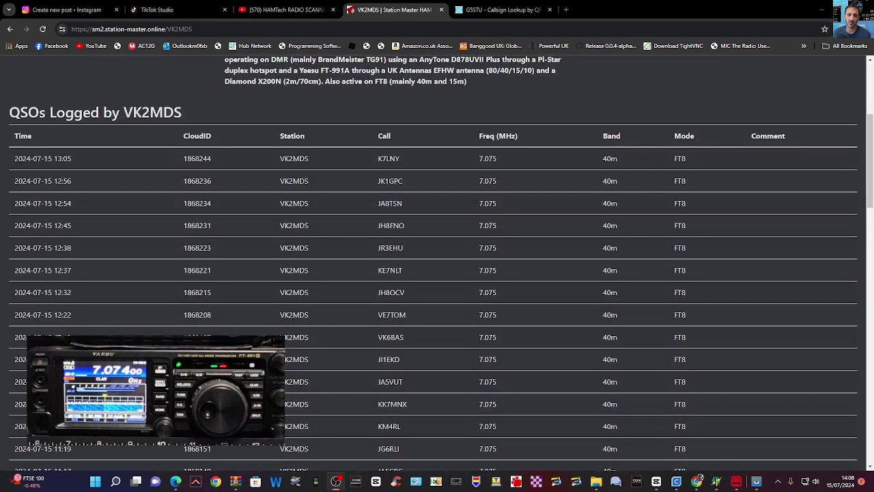
scroll(437, 263, "up", 4)
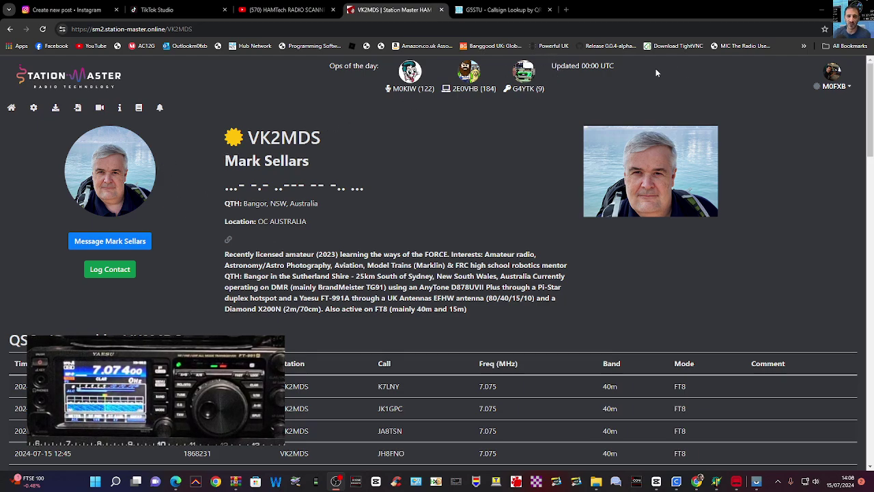
Go back to the community dashboard and scroll through its spot feed
left_click(10, 28)
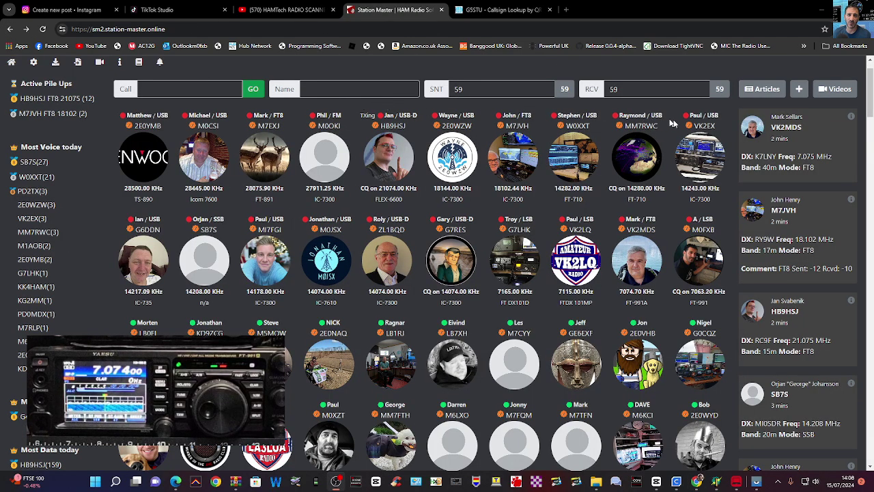
scroll(332, 196, "down", 5)
scroll(333, 196, "up", 4)
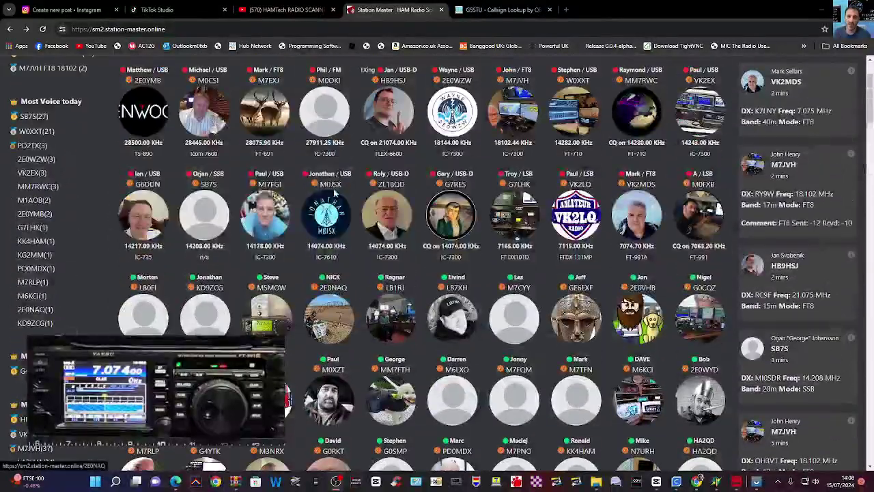
scroll(348, 173, "up", 2)
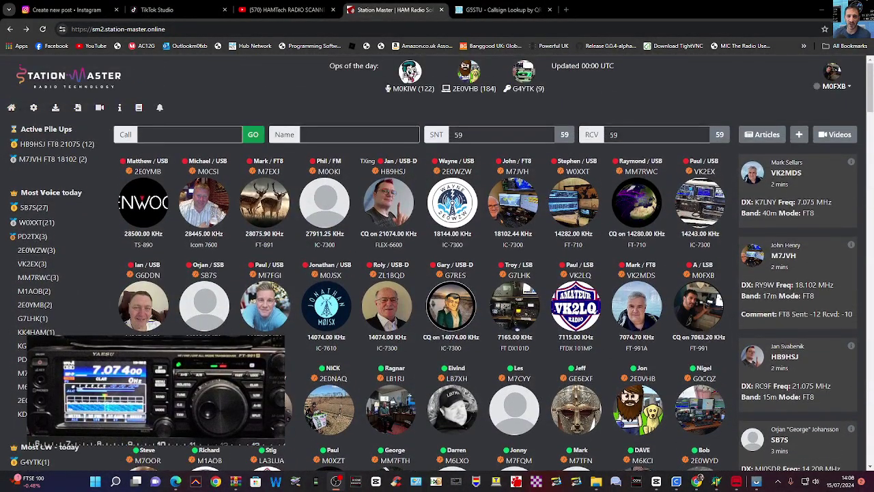
left_click(473, 81)
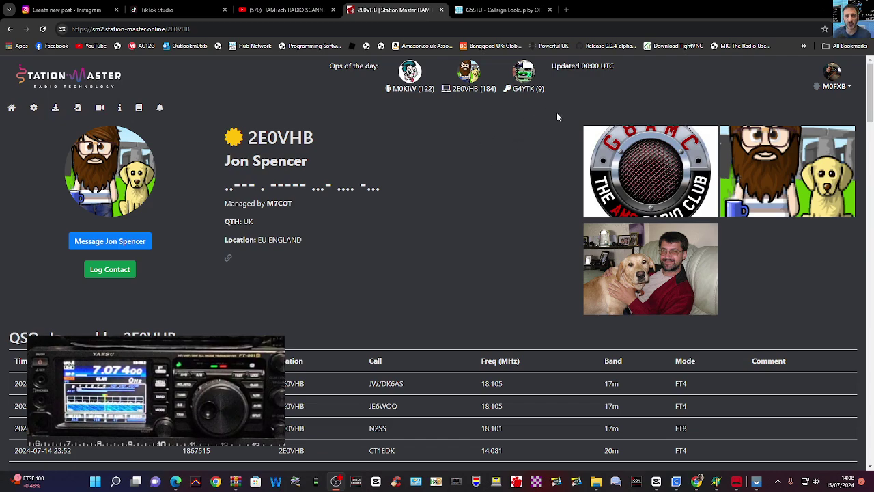
key("alt+Left")
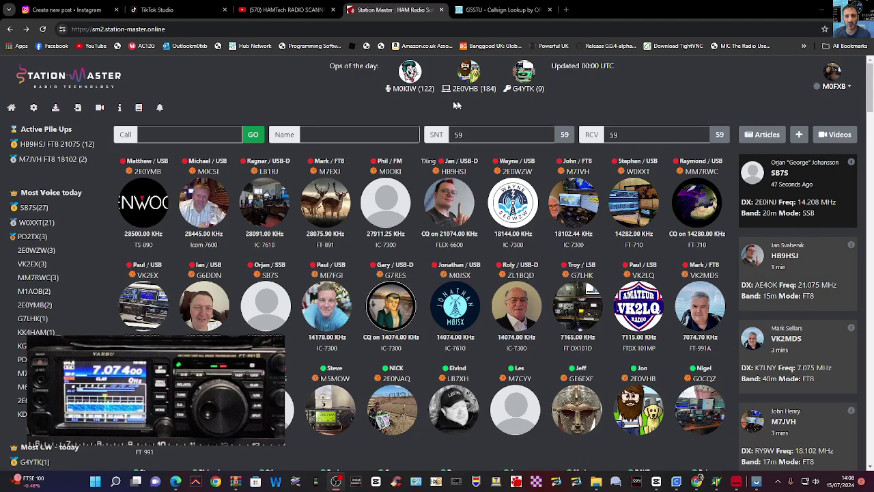
Turn Dark Mode off in the M0FXB user menu so the site shows the light theme
left_click(847, 87)
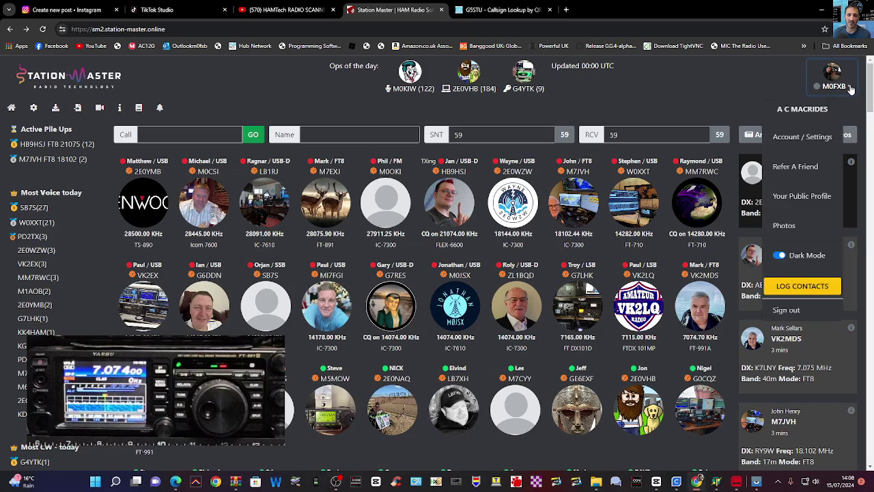
left_click(782, 255)
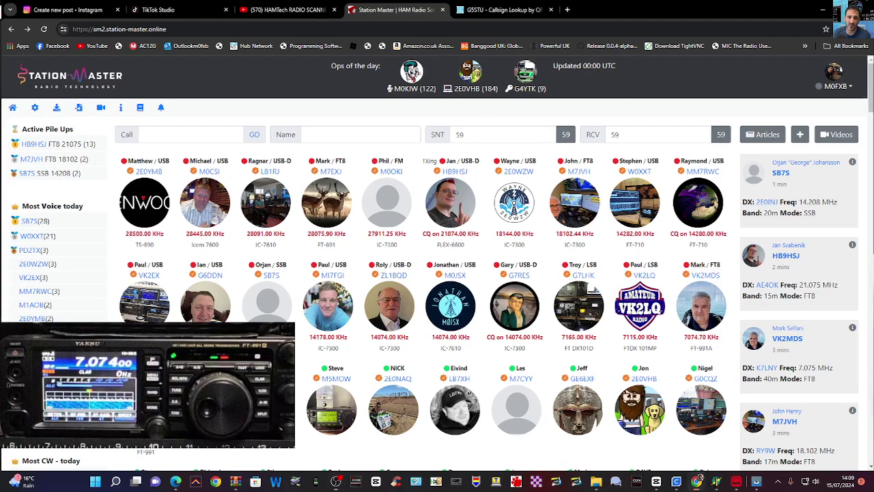
Snap the browser right, maximize Station Master Desktop, and switch 'Rig Control is ON' to OFF
key("super+Right")
left_click(424, 13)
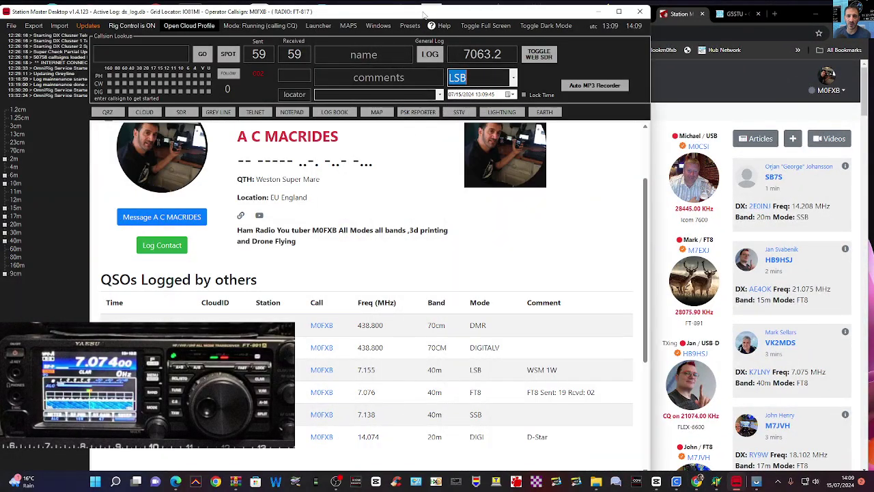
left_click(619, 12)
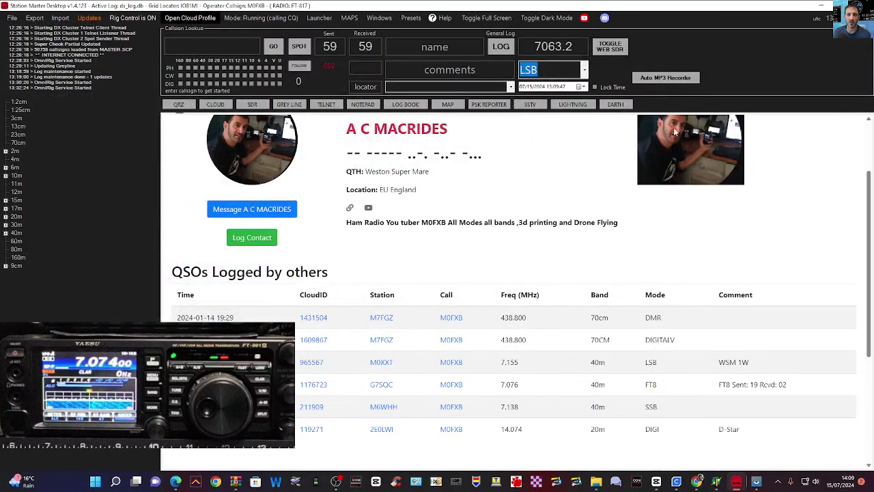
left_click(607, 121)
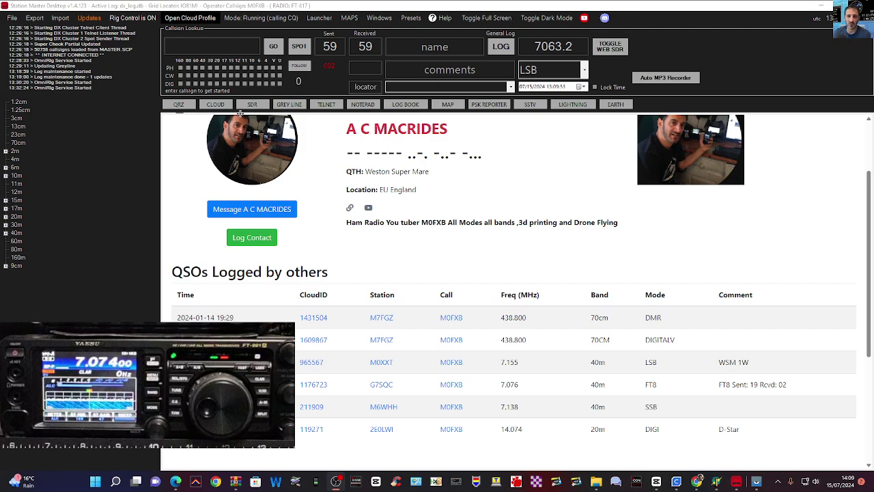
left_click(215, 104)
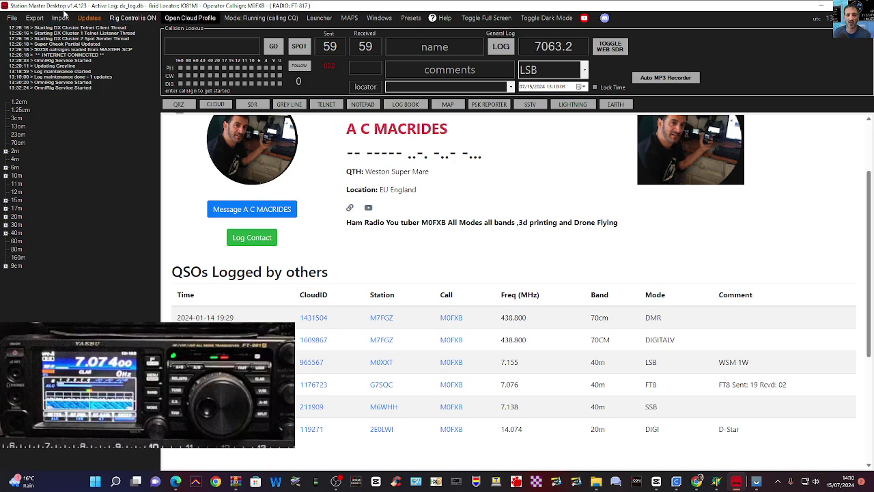
Toggle rig control off and on, then force-stop OmniRig via File > OmniRig > Force Stop
left_click(120, 21)
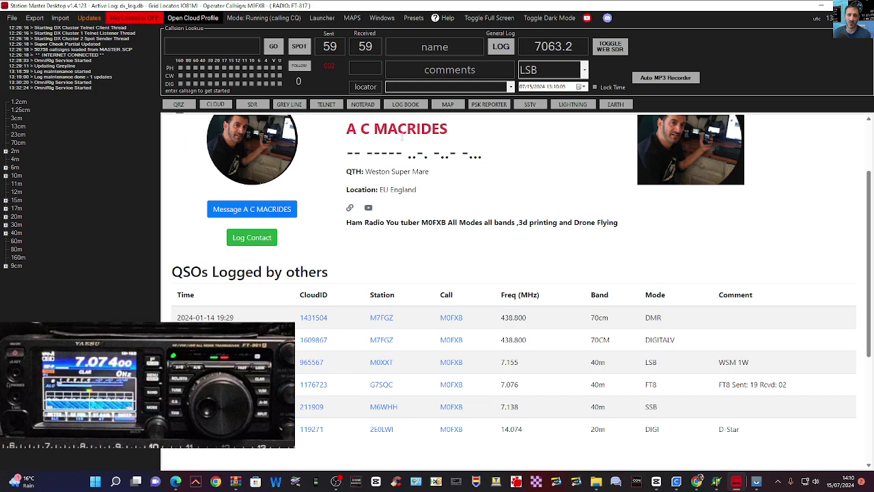
left_click(140, 20)
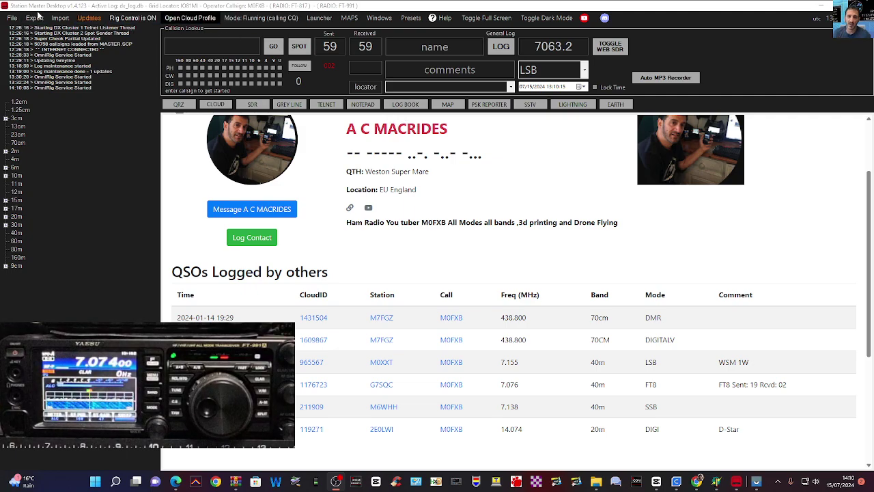
left_click(12, 20)
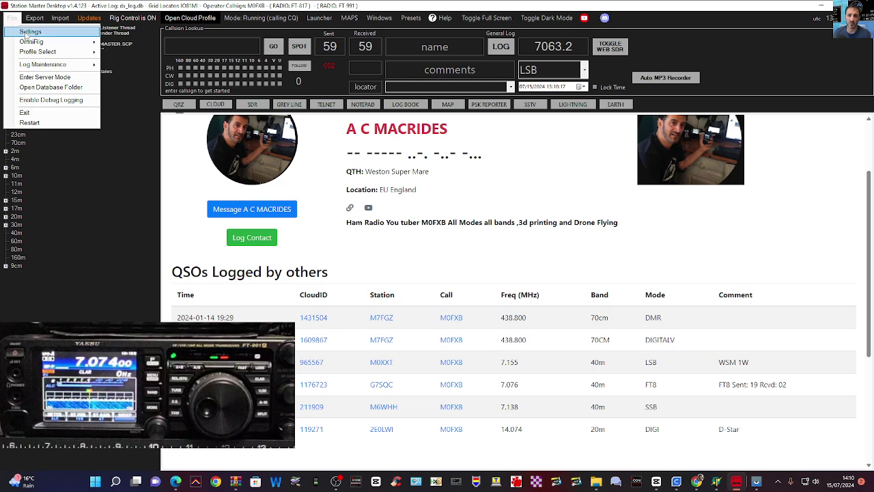
mouse_move(26, 41)
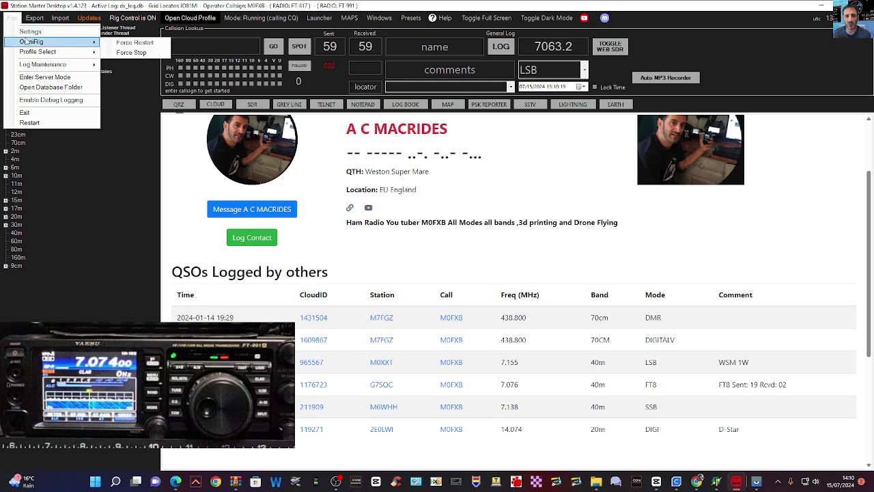
left_click(137, 43)
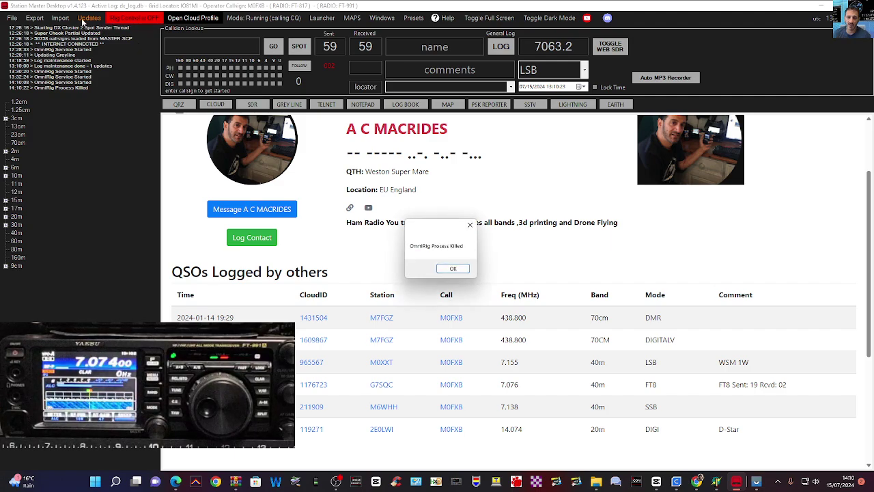
Dismiss the 'OmniRig Process Killed' notice so rig control returns ON at 7074 USB-D
left_click(127, 19)
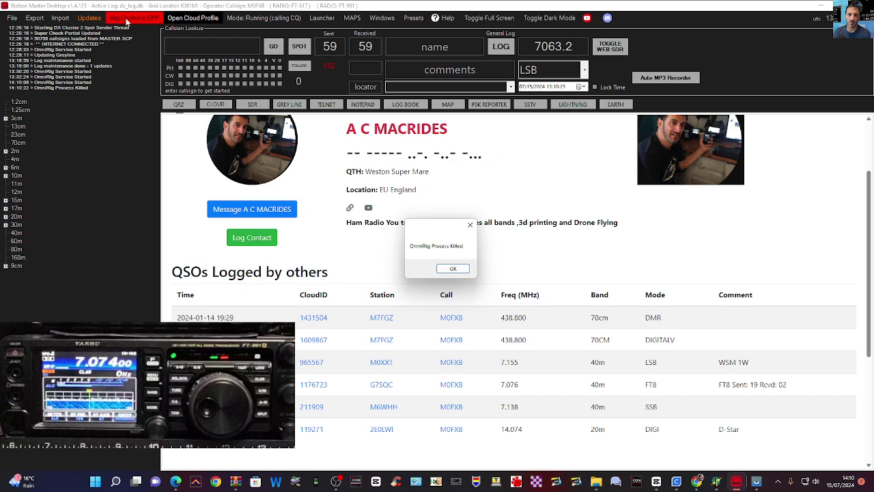
left_click(96, 15)
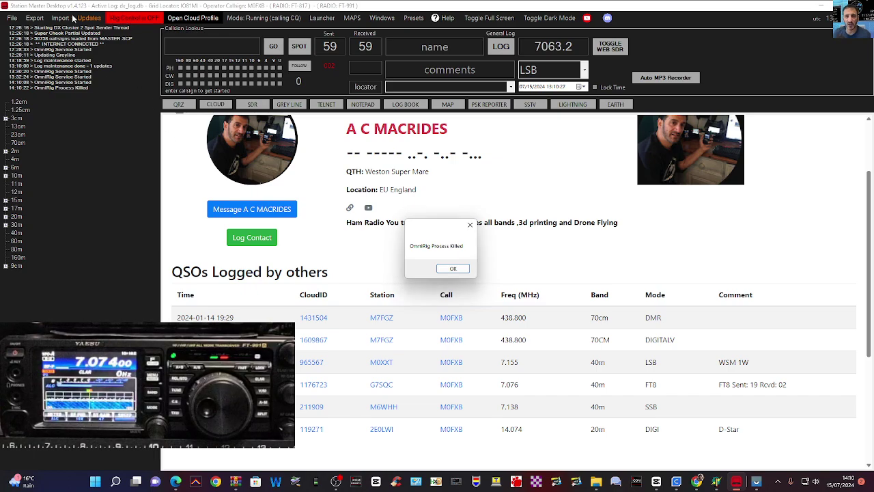
left_click(41, 20)
left_click(13, 20)
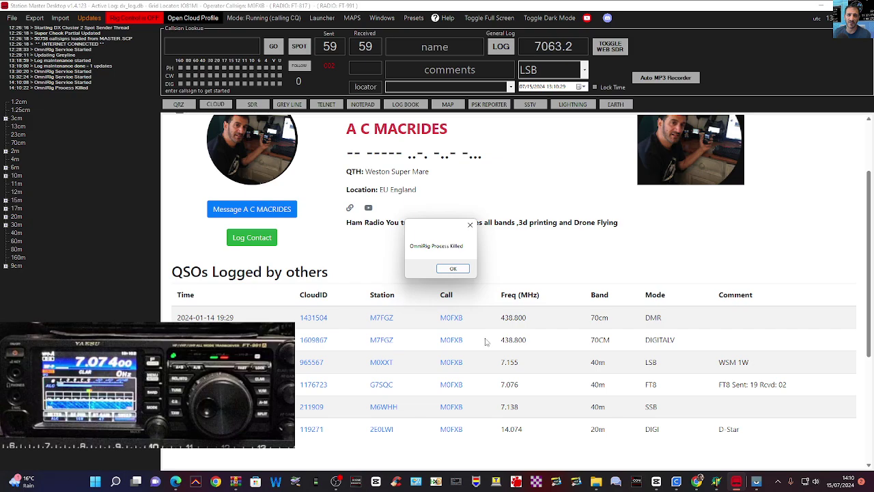
key("Return")
left_click(127, 19)
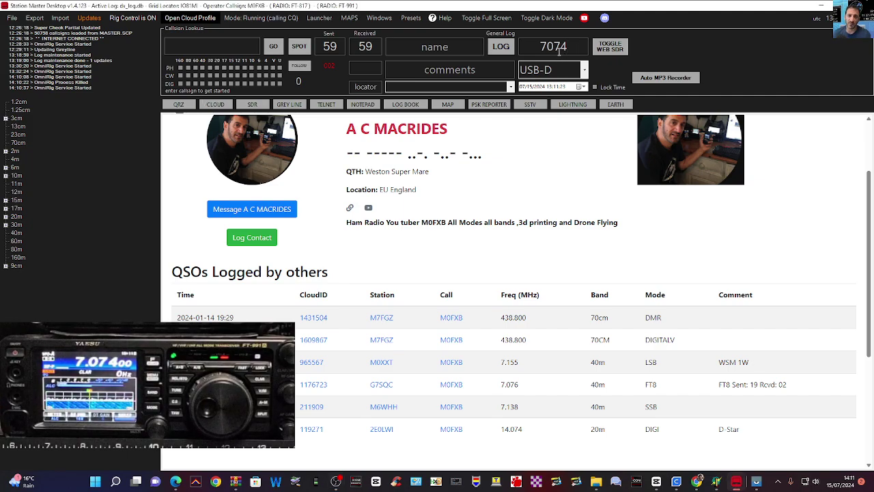
Edit the log frequency from 7074 to 7080 so the radio tunes to 7.080 MHz
key("BackSpace")
type("5")
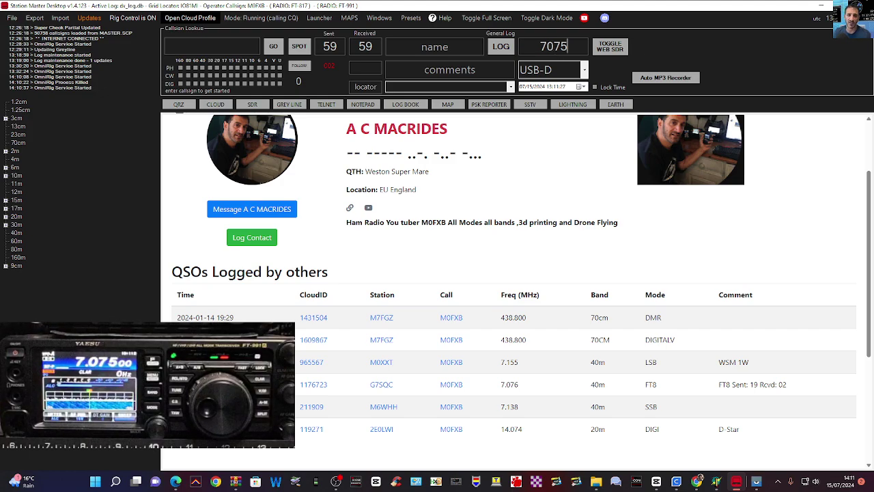
key("BackSpace")
key("BackSpace")
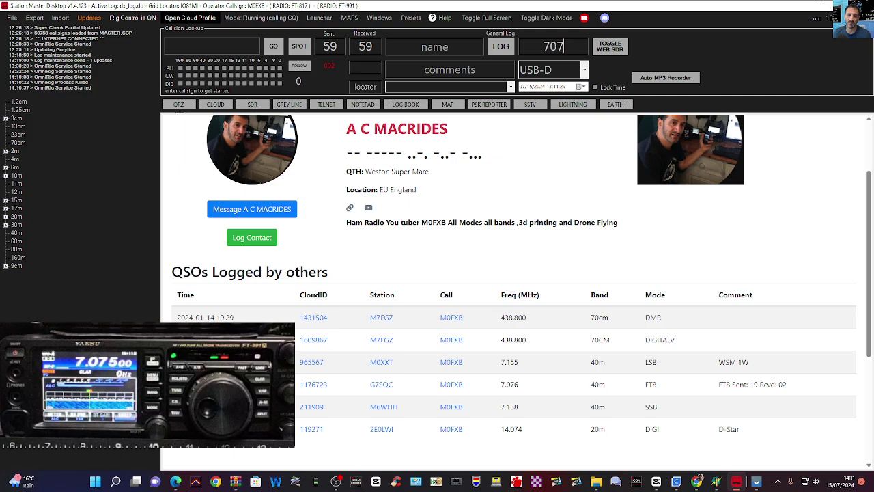
type("80")
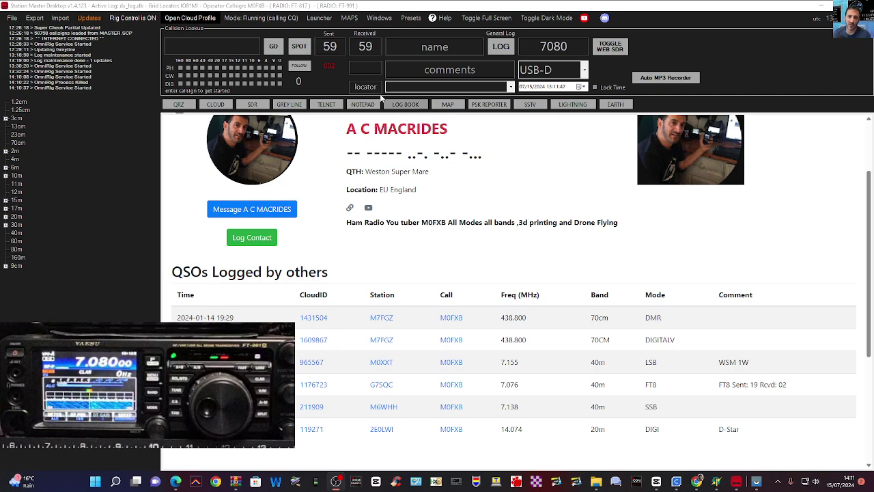
Start WSJT-X from the Launcher menu, which opens with a Rig Control Error
left_click(317, 19)
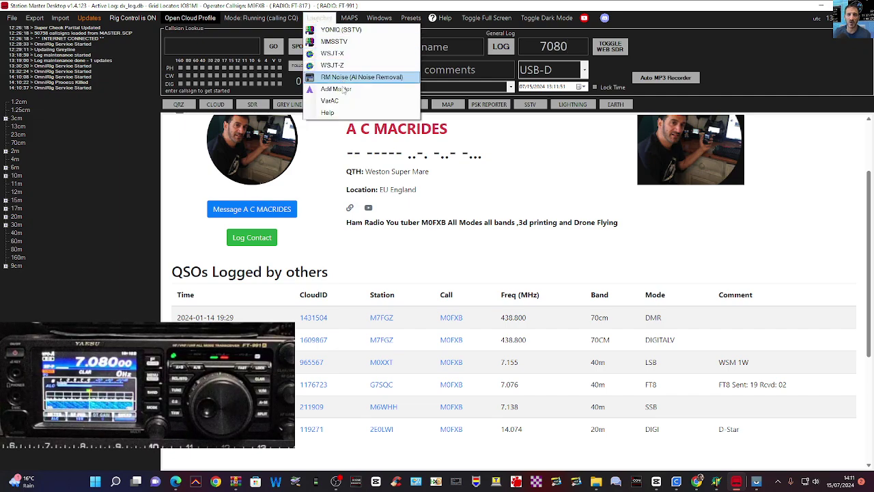
left_click(339, 56)
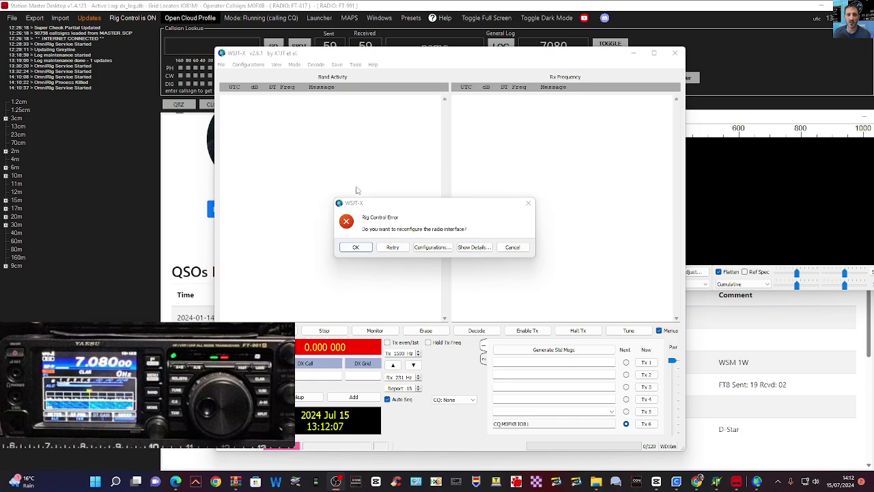
Dismiss the rig error and open WSJT-X Settings, comparing the Radio and Audio tabs
left_click(433, 247)
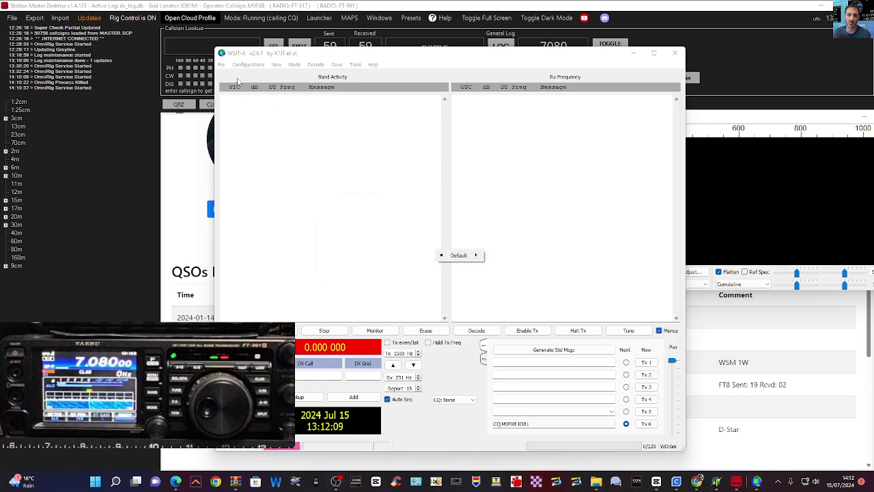
left_click(221, 65)
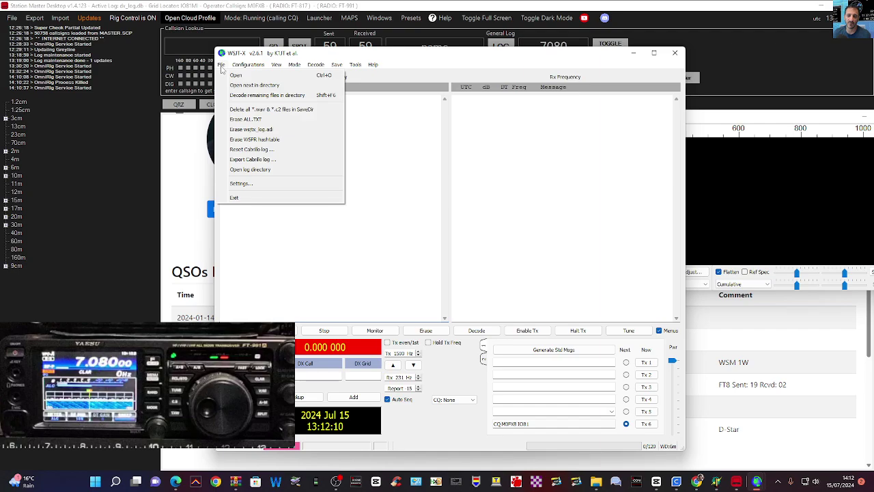
left_click(256, 183)
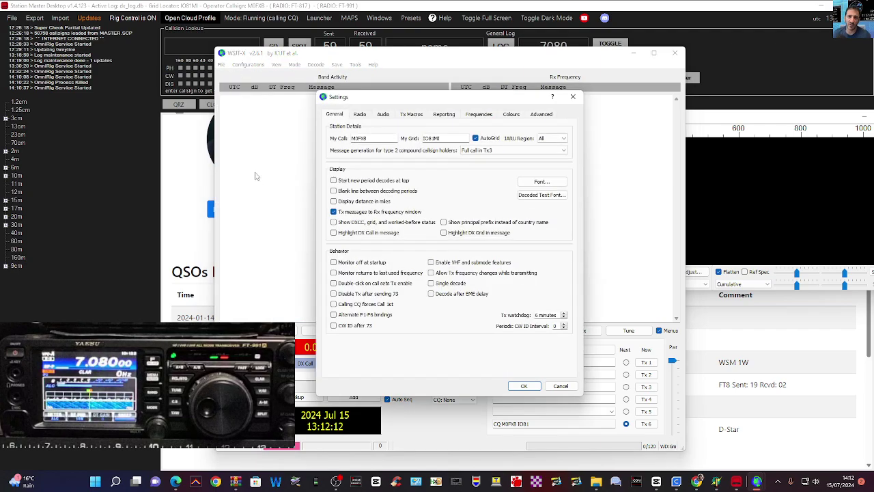
left_click(359, 115)
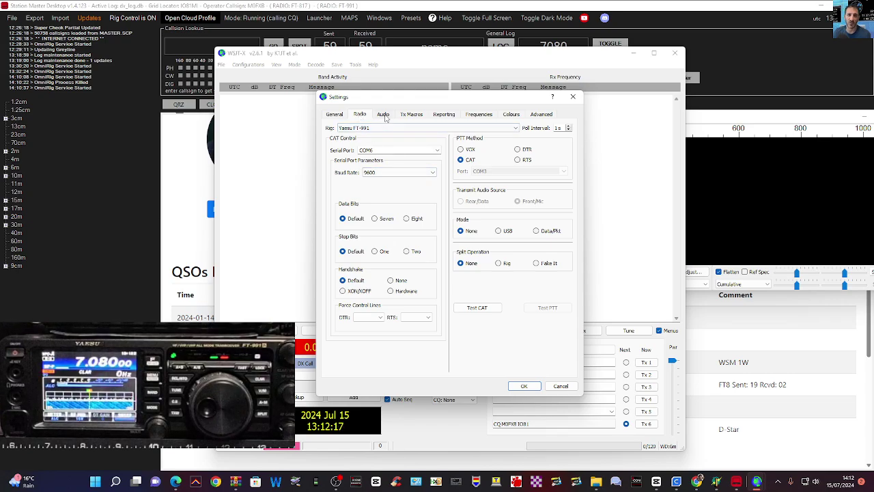
left_click(384, 114)
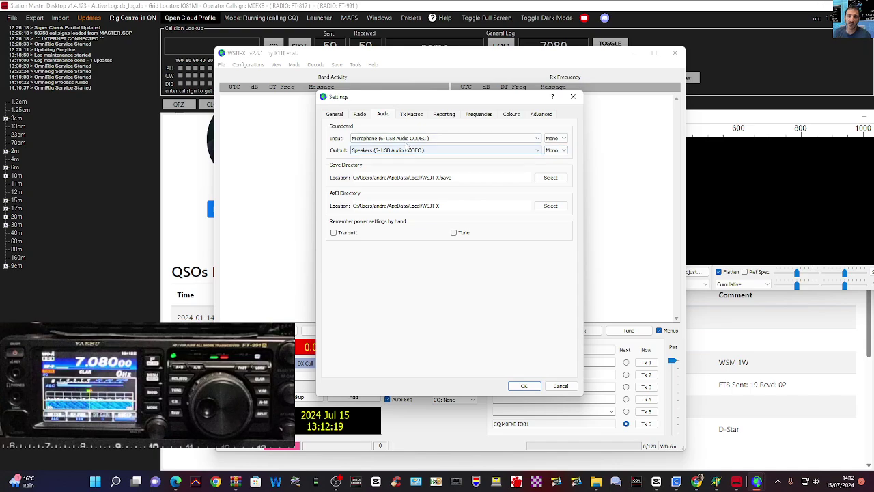
left_click(360, 115)
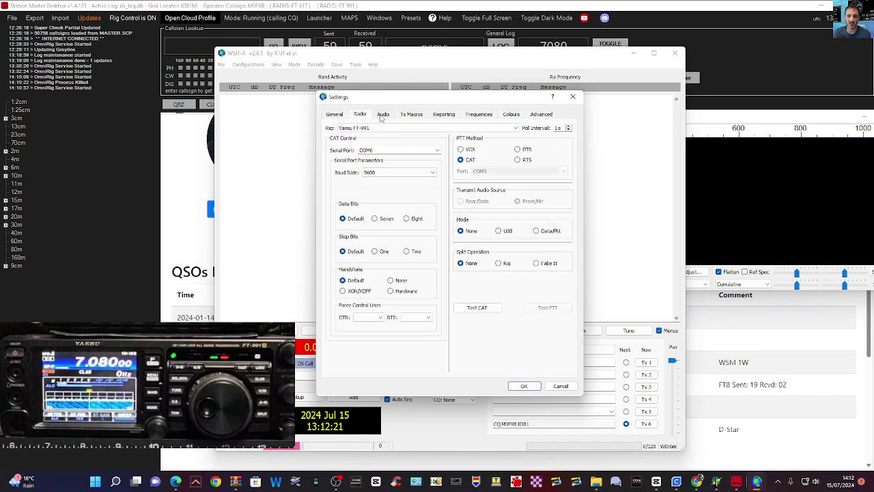
left_click(382, 116)
left_click(365, 116)
Review the General, Radio and Audio tabs, keep Yaesu FT-991 as rig, and close Settings unsaved
left_click(336, 114)
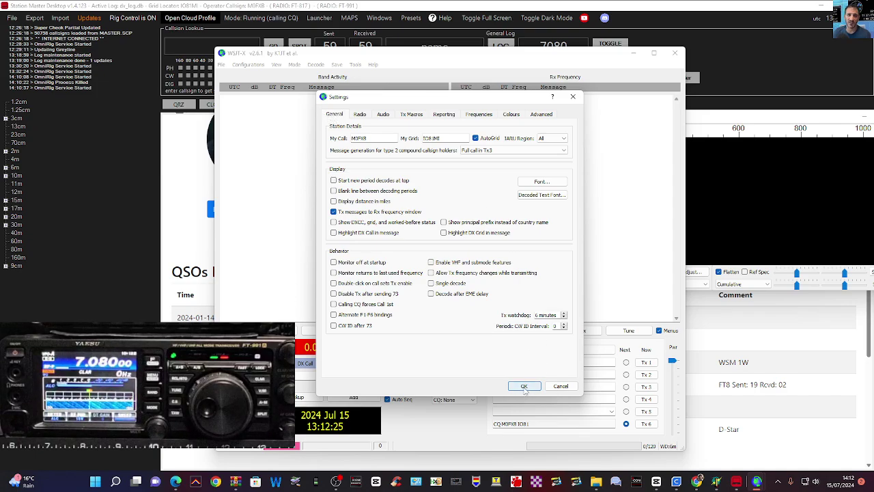
left_click(360, 115)
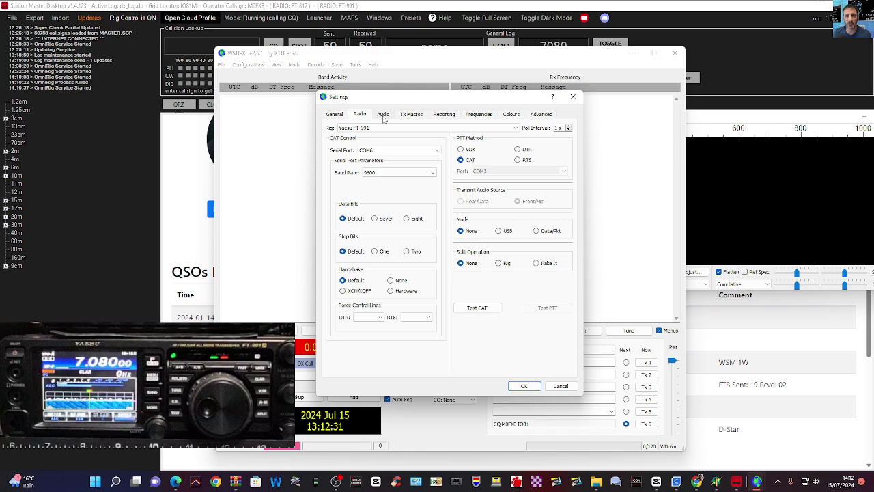
left_click(383, 115)
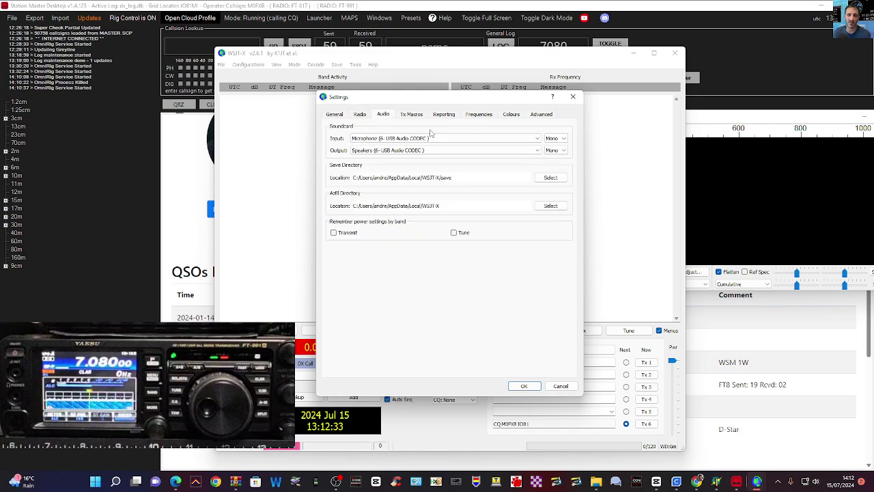
left_click(360, 115)
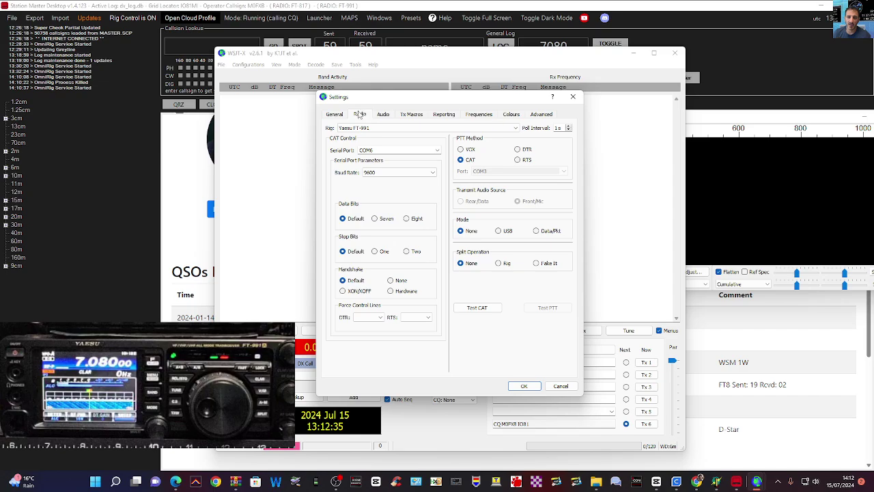
left_click(517, 130)
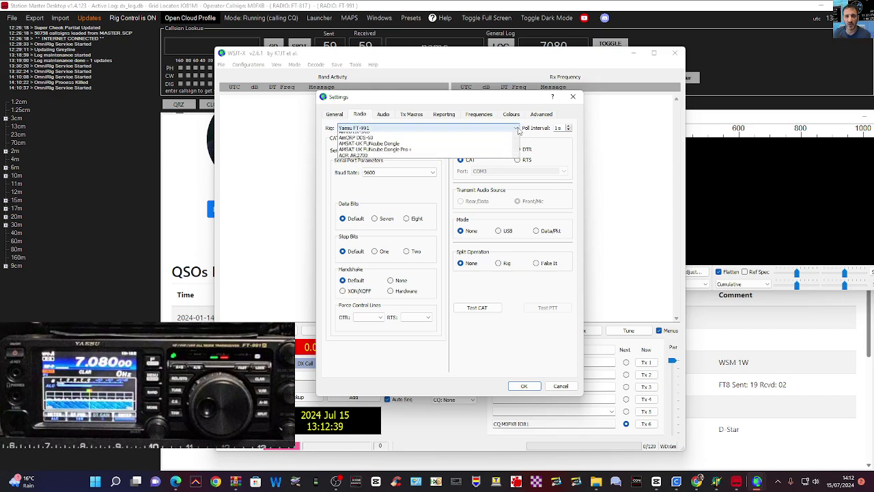
left_click(351, 132)
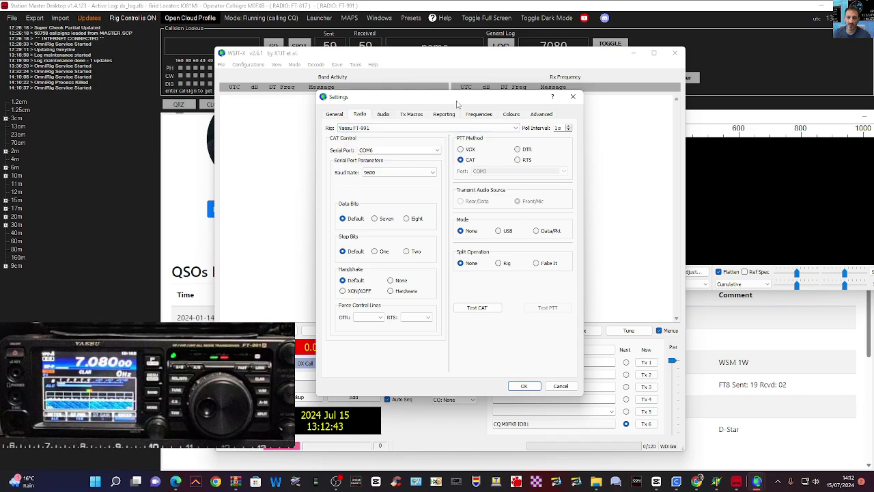
left_click(573, 97)
Close WSJT-X and launch VarAC from the Launcher, opening the VARA HF modem window
left_click(675, 53)
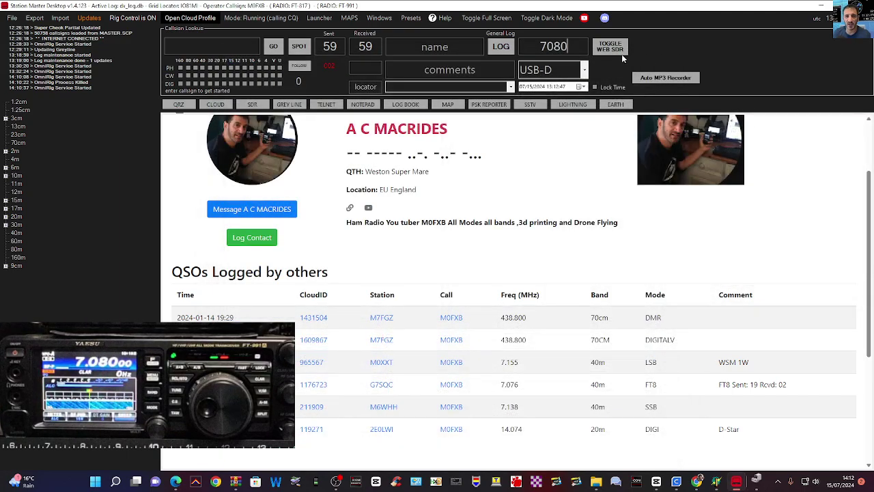
left_click(319, 18)
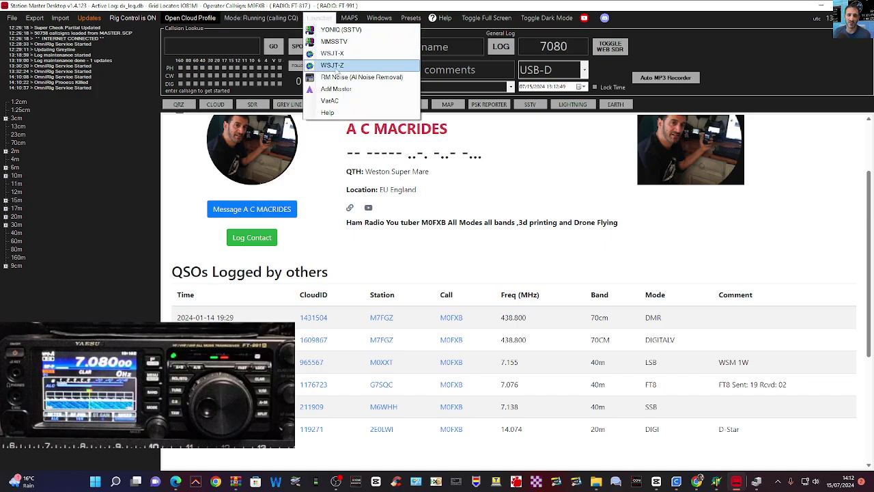
left_click(331, 103)
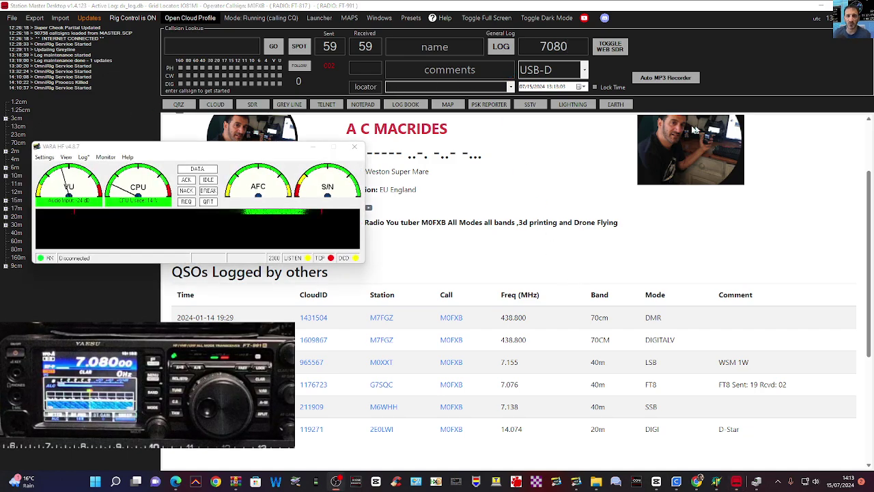
Open VARA Setup, move it aside to review TCP ports, licence and KISS options, then close it
left_click(43, 157)
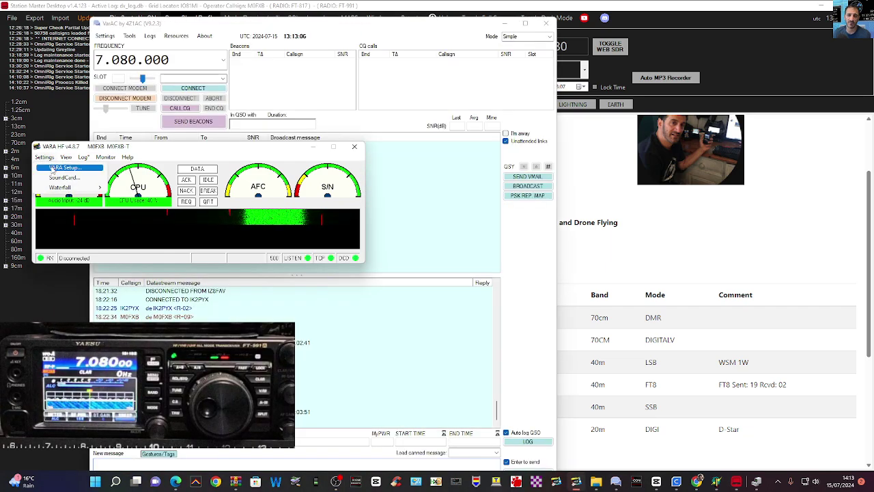
left_click(53, 169)
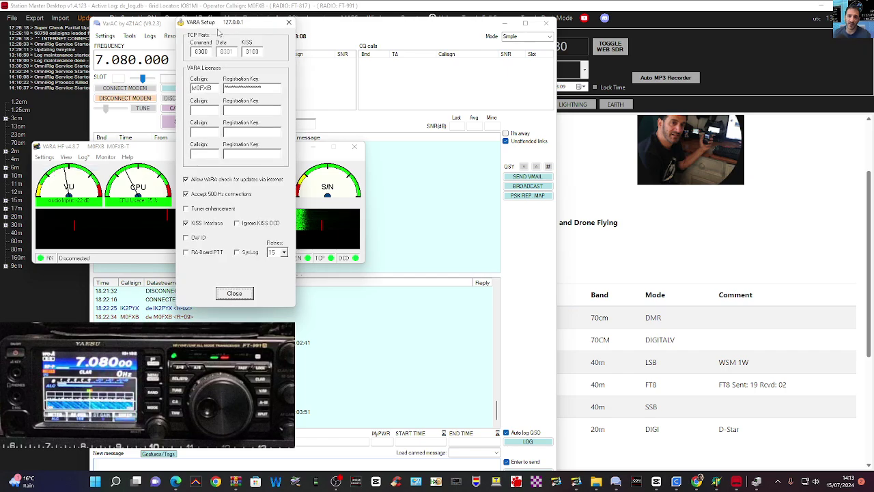
left_click_drag(236, 24, 269, 106)
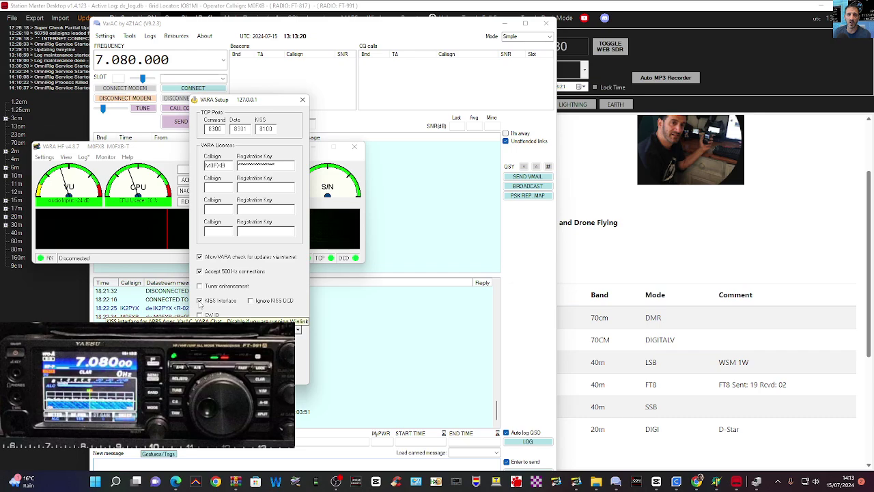
left_click(303, 100)
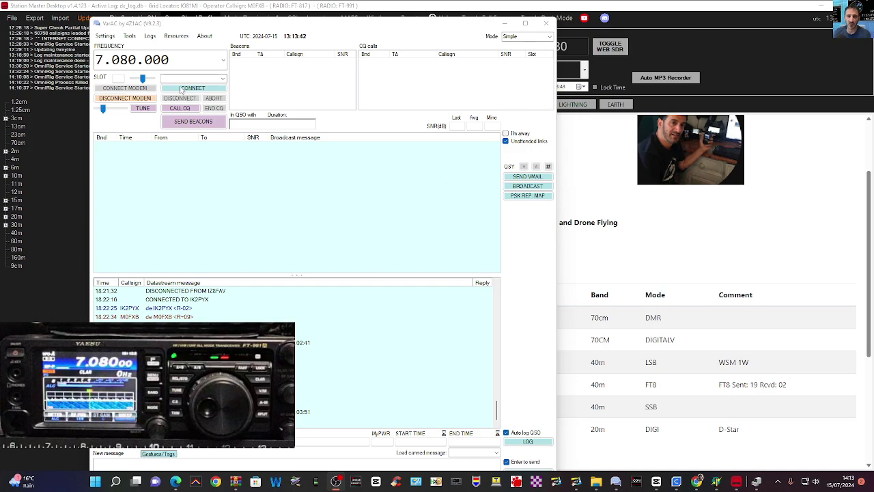
Cycle VarAC's frequency through the preset bands, then set it to 7.105.000 (40m - Main)
scroll(121, 60, "down", 2)
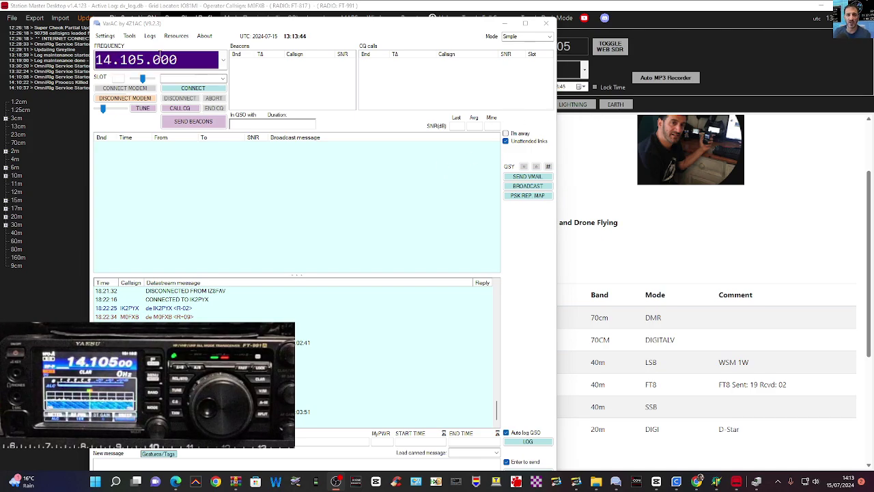
scroll(164, 59, "down", 5)
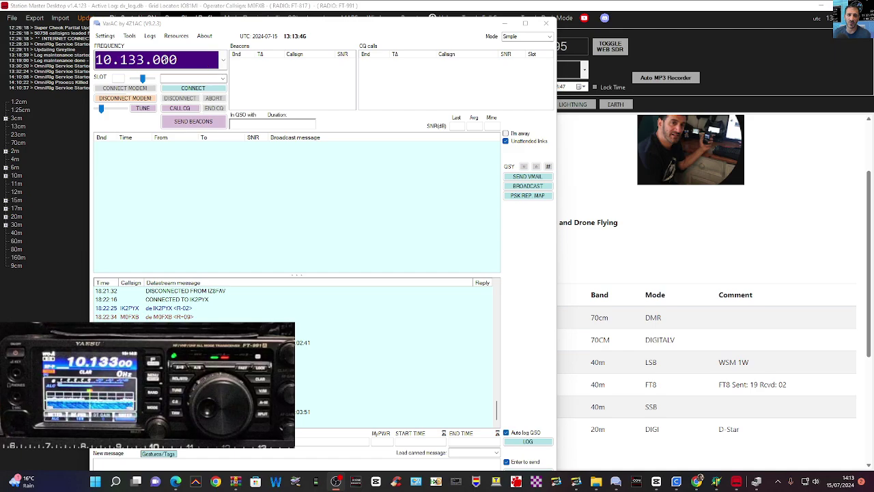
scroll(164, 59, "down", 3)
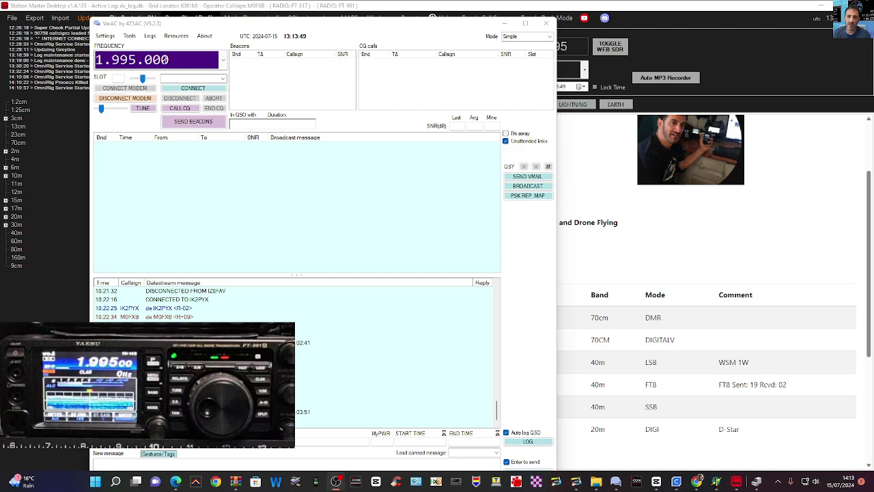
scroll(157, 59, "down", 4)
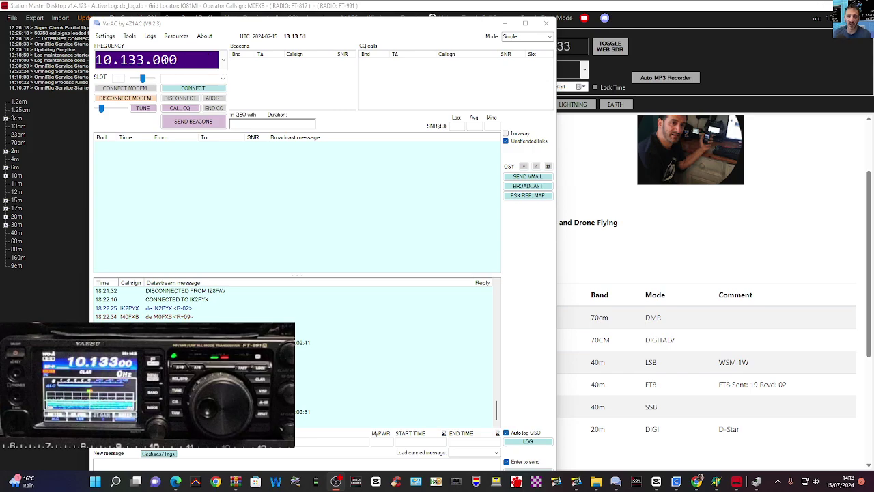
scroll(157, 59, "down", 1)
scroll(172, 58, "up", 2)
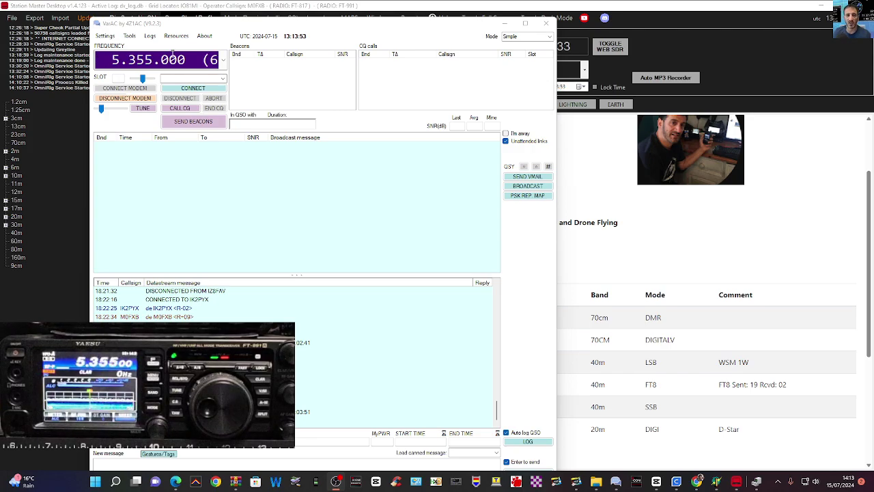
scroll(173, 59, "down", 6)
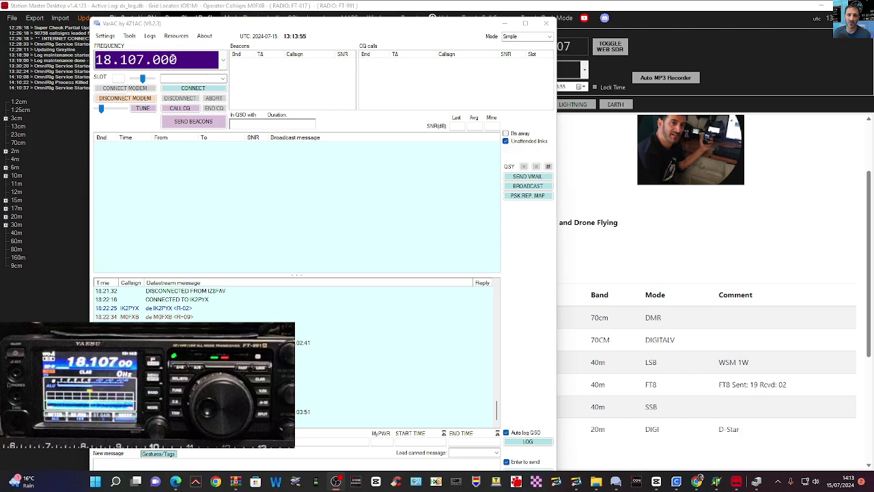
scroll(174, 58, "up", 1)
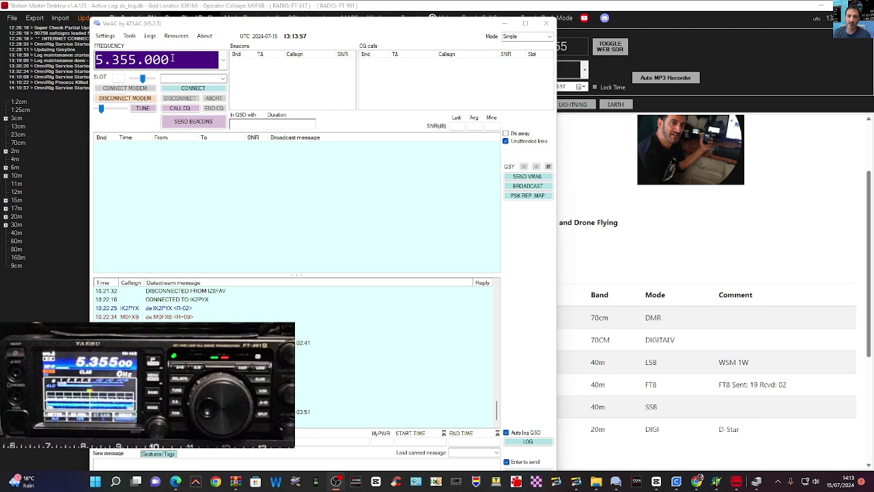
scroll(172, 59, "down", 5)
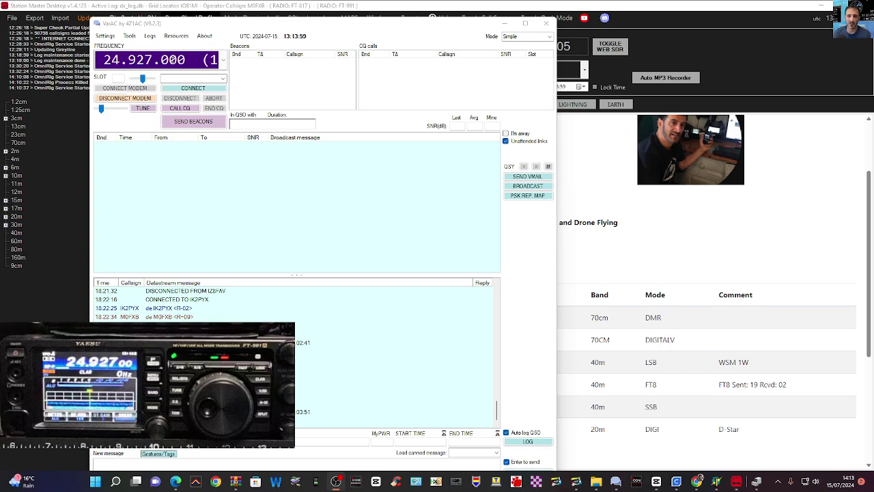
scroll(173, 59, "down", 4)
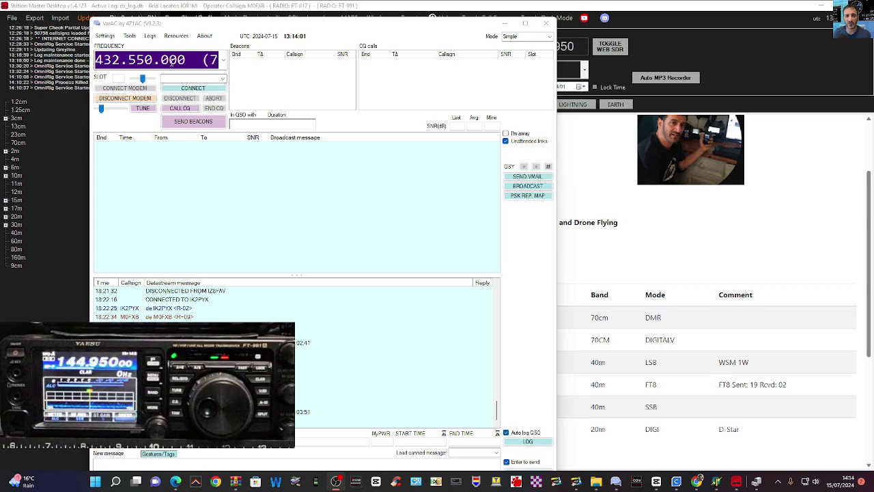
scroll(168, 63, "up", 2)
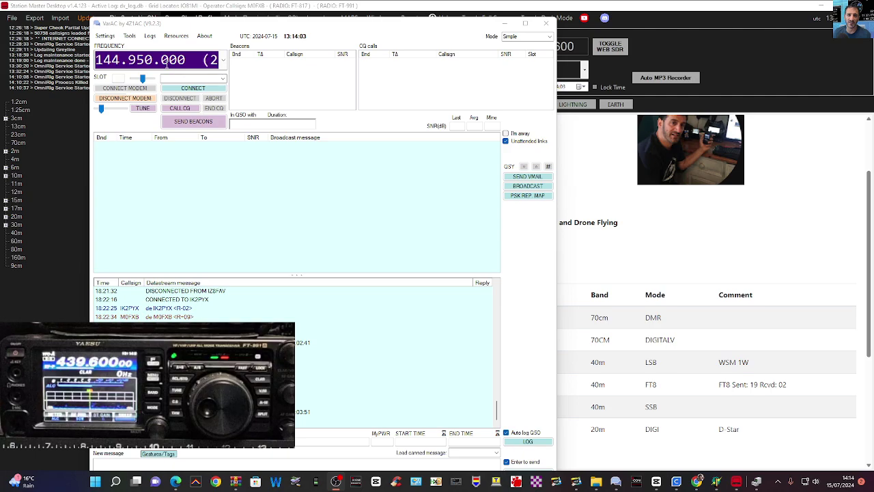
scroll(166, 63, "up", 4)
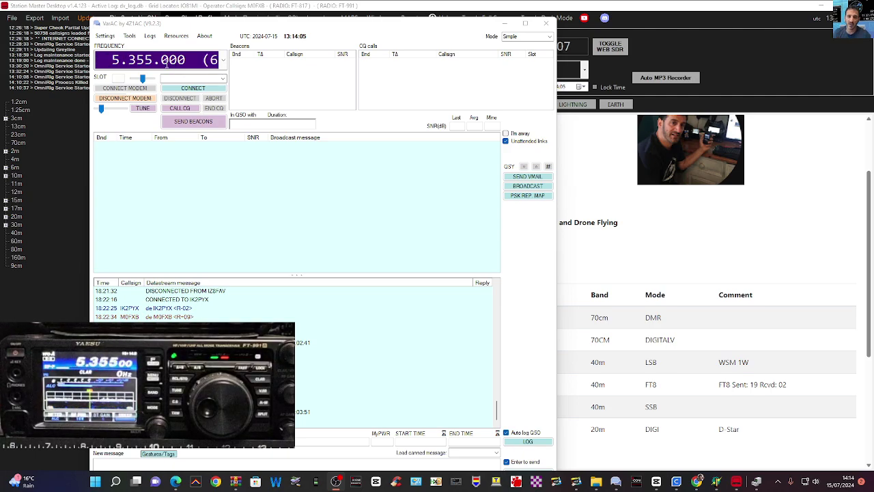
scroll(166, 63, "down", 2)
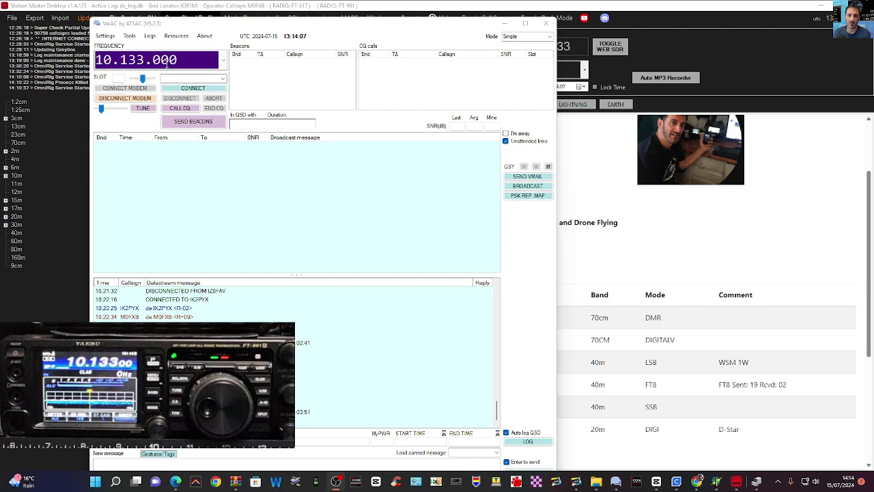
scroll(166, 63, "up", 1)
scroll(166, 63, "down", 2)
scroll(166, 63, "up", 2)
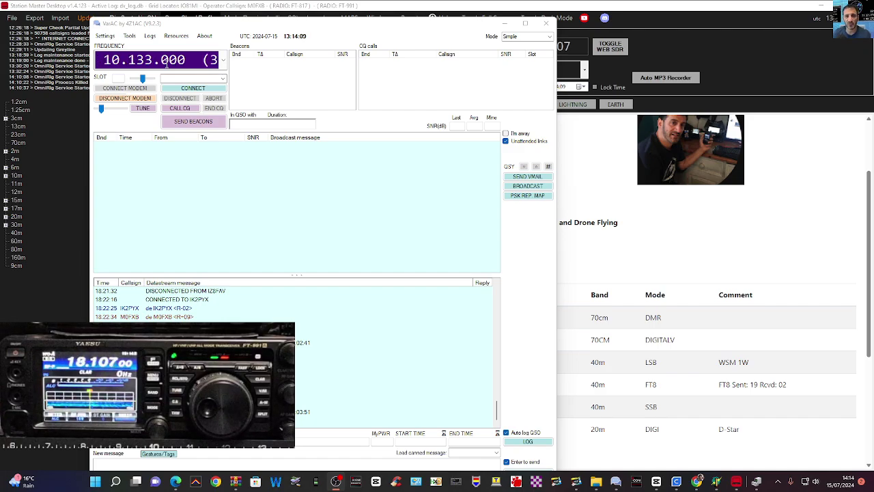
scroll(166, 63, "up", 1)
scroll(166, 62, "down", 4)
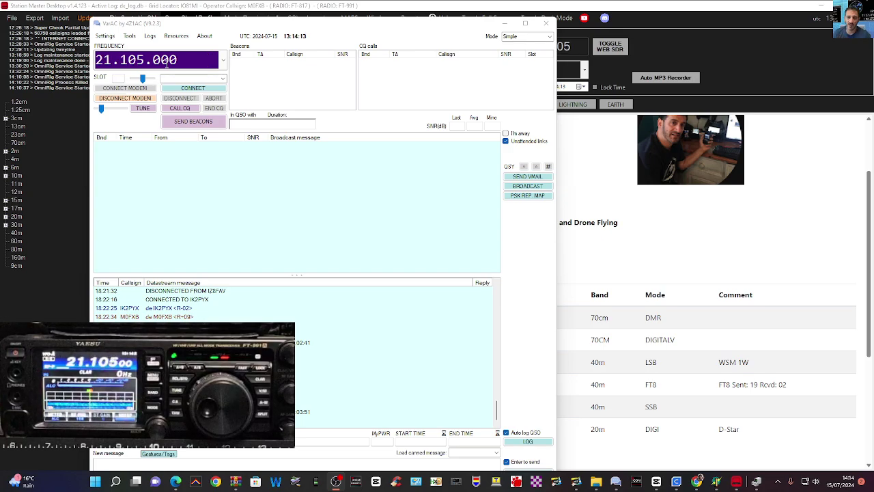
scroll(166, 63, "down", 3)
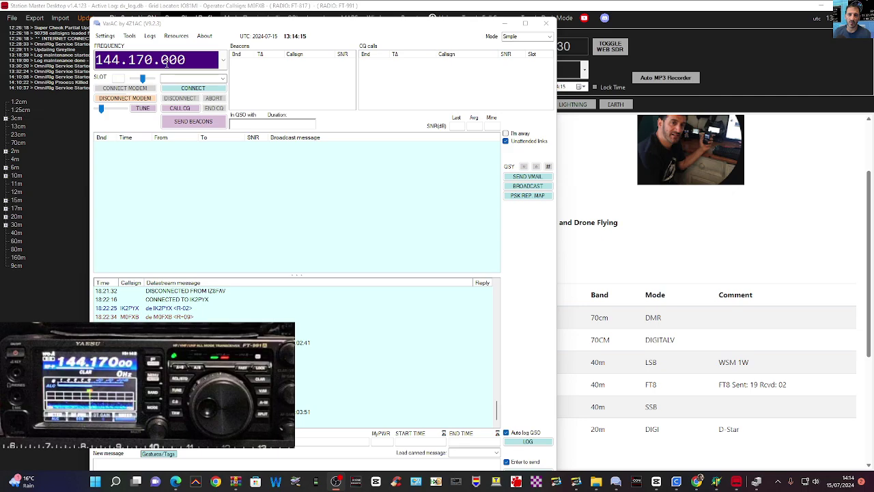
scroll(166, 63, "down", 3)
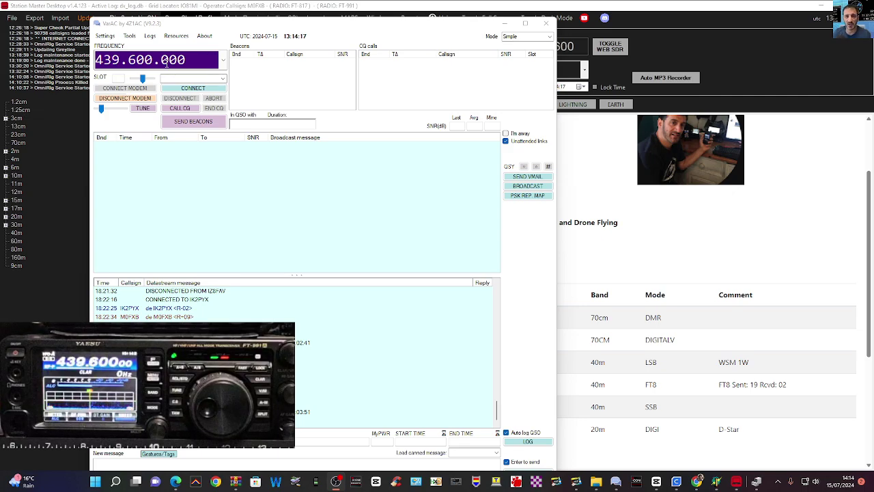
left_click(222, 60)
left_click(146, 101)
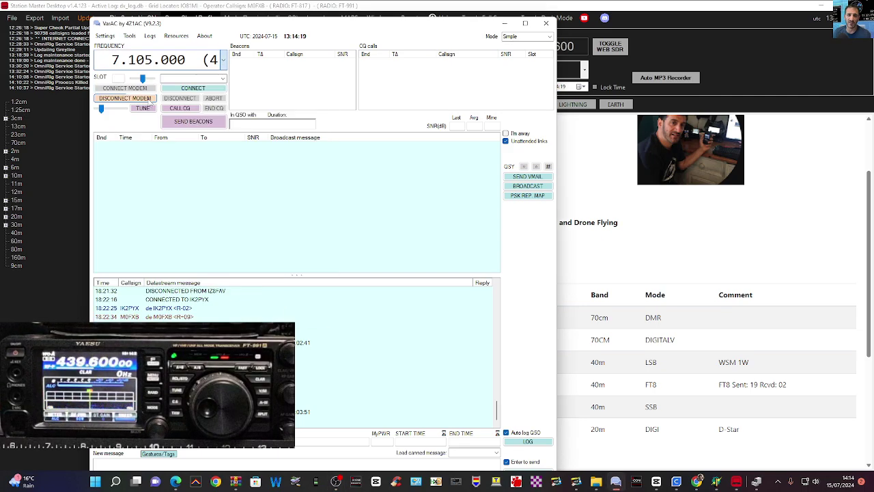
Try connecting, dismiss the missing-callsign warning, and start sending beacons on 7.105 MHz
left_click(171, 89)
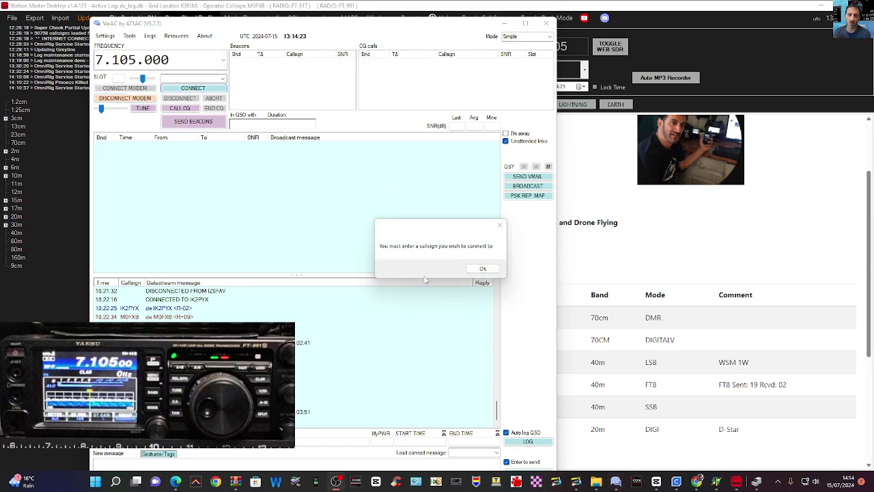
left_click(482, 268)
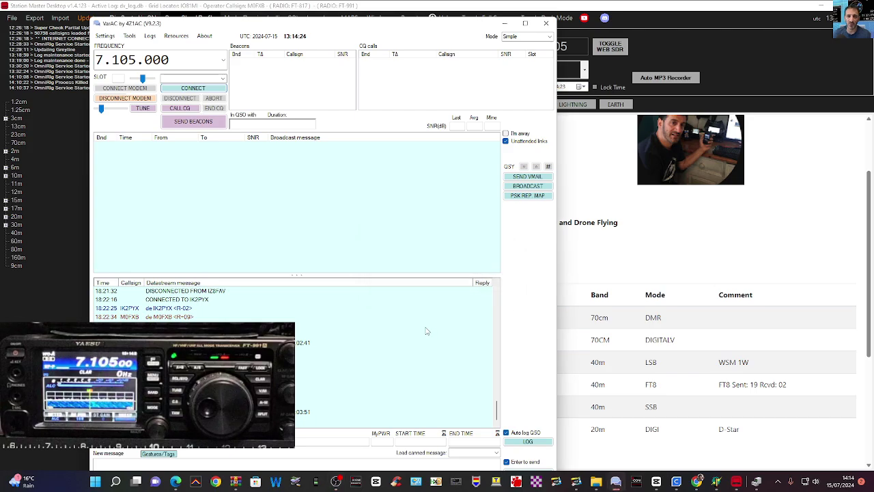
left_click(202, 121)
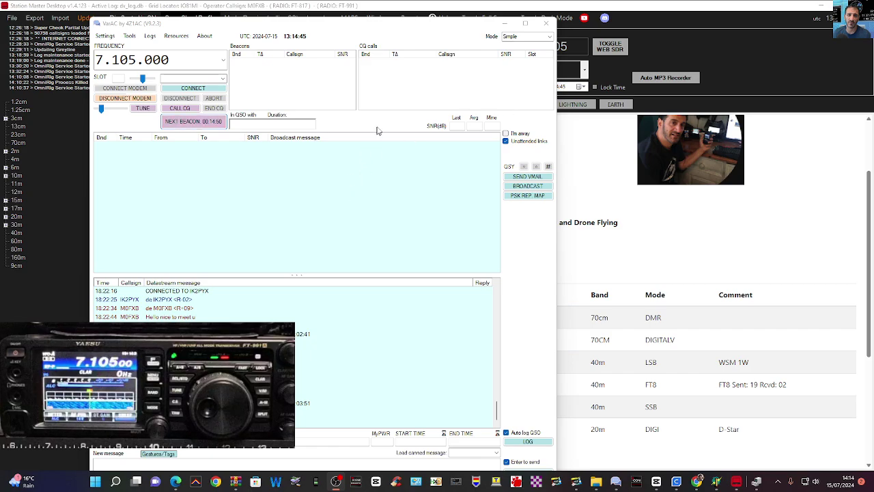
Close VarAC to return to Station Master Desktop
left_click(104, 36)
left_click(105, 38)
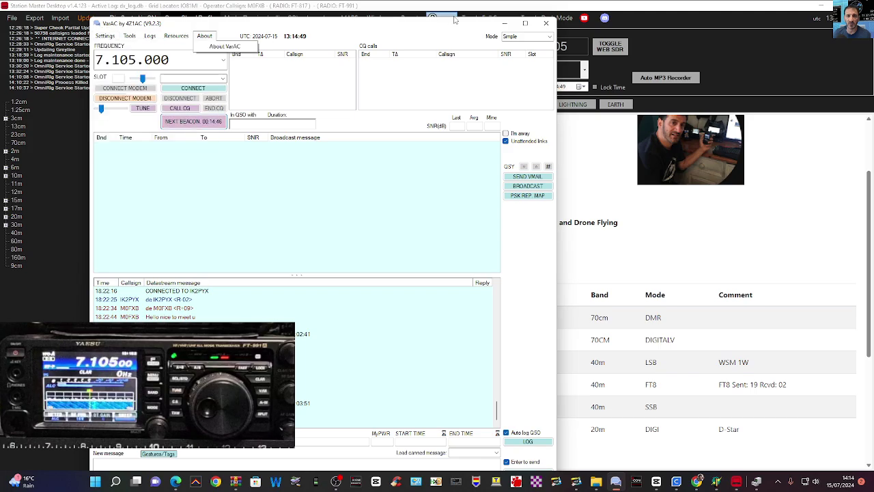
left_click(546, 23)
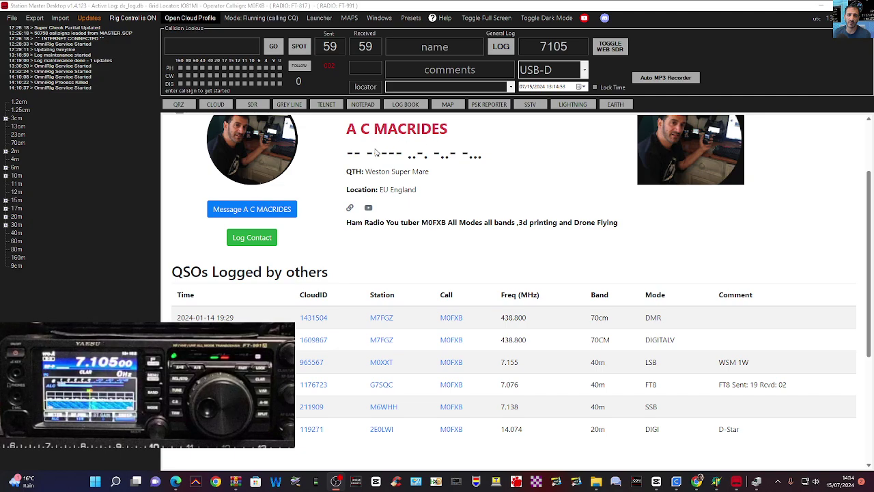
Show the Stations Worked map from the MAPS menu, then close it
left_click(318, 18)
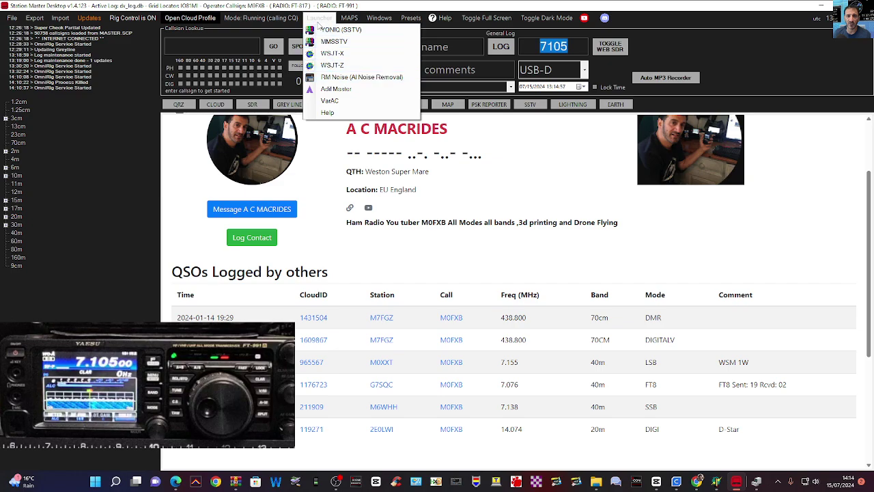
left_click(351, 18)
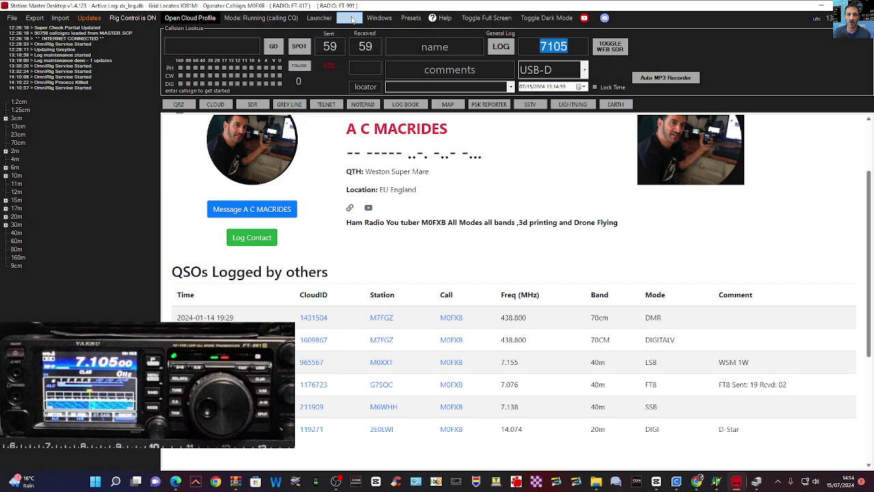
left_click(351, 19)
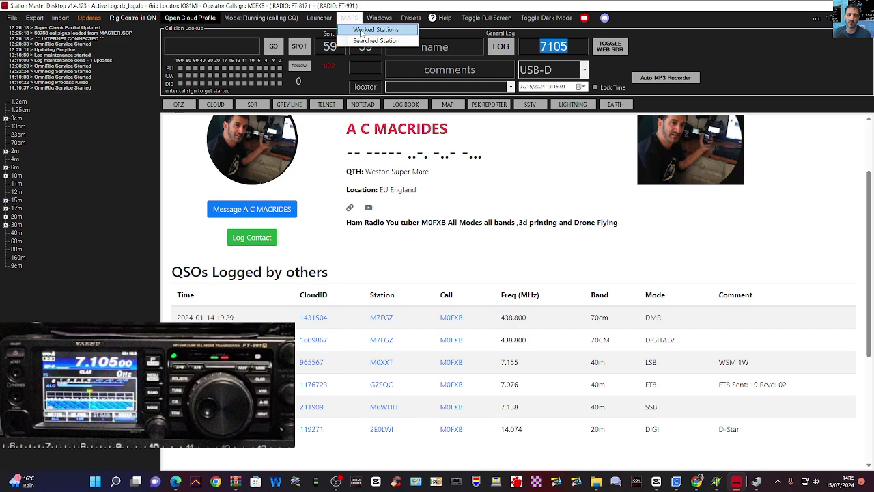
left_click(362, 30)
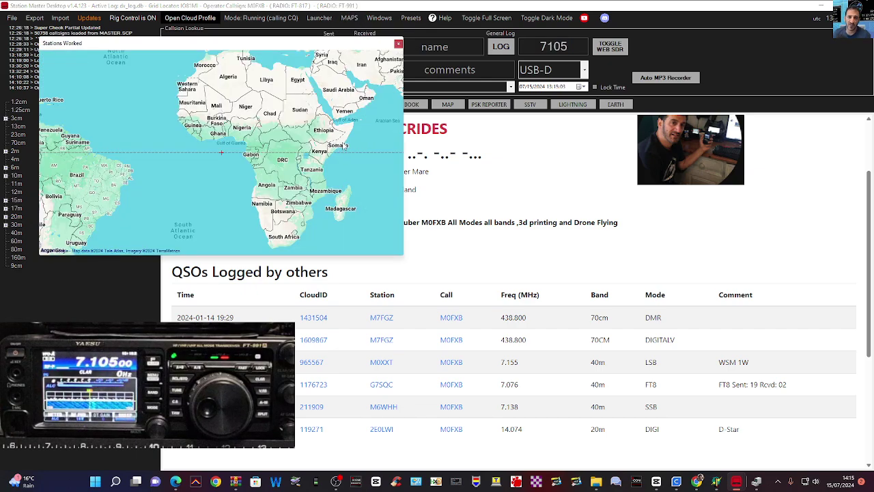
left_click(349, 19)
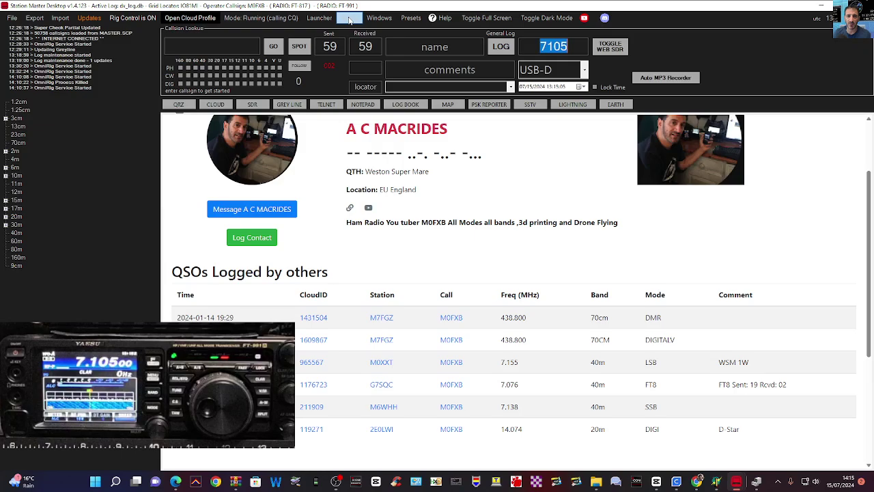
Show and close the Station Searched map, leaving the operator's cloud profile page showing
left_click(350, 21)
left_click(363, 39)
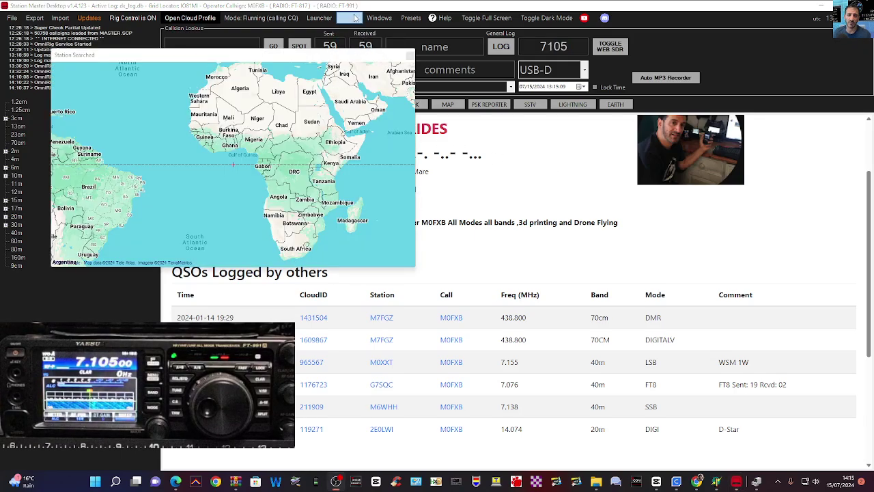
left_click(379, 20)
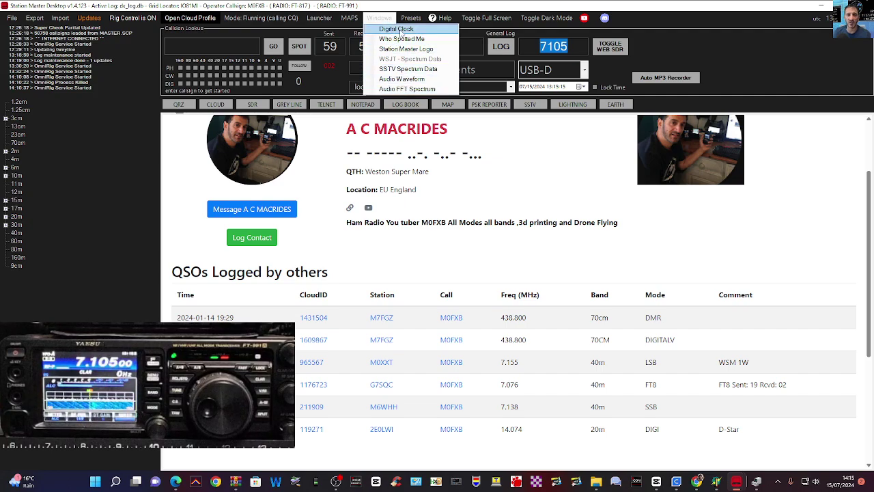
mouse_move(412, 21)
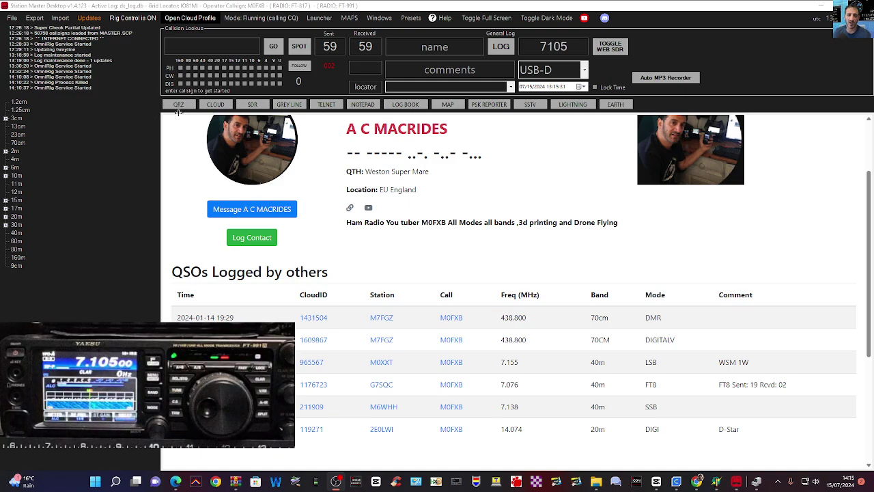
left_click(178, 105)
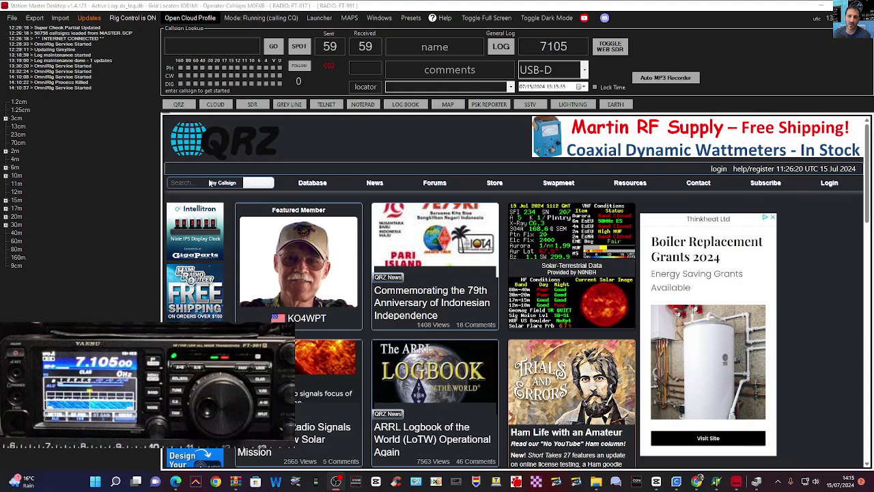
left_click(190, 182)
type("m0")
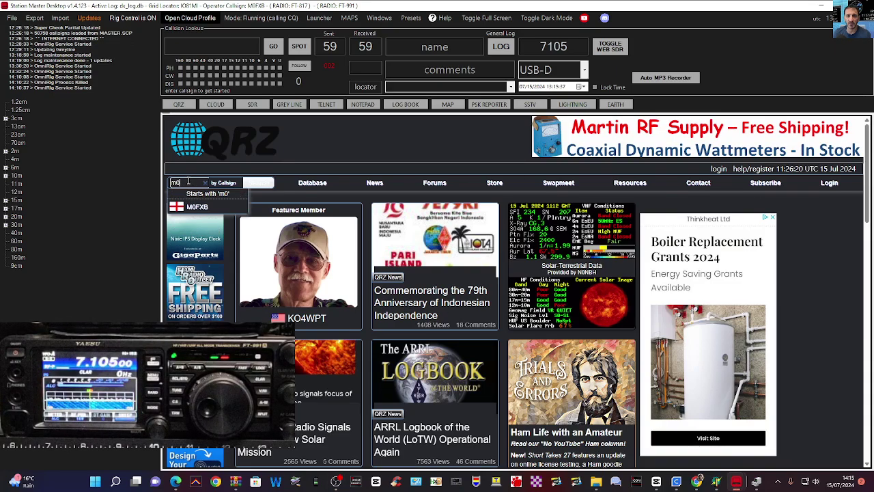
type("fxb")
key("Return")
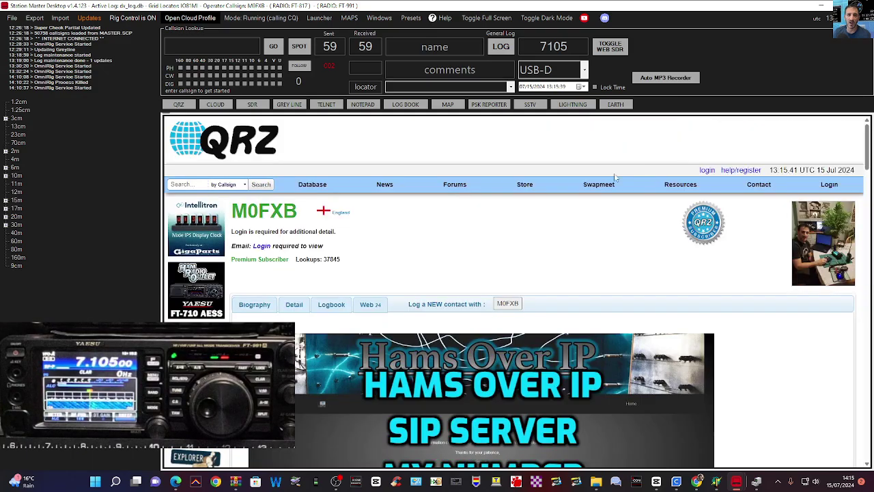
scroll(423, 238, "down", 5)
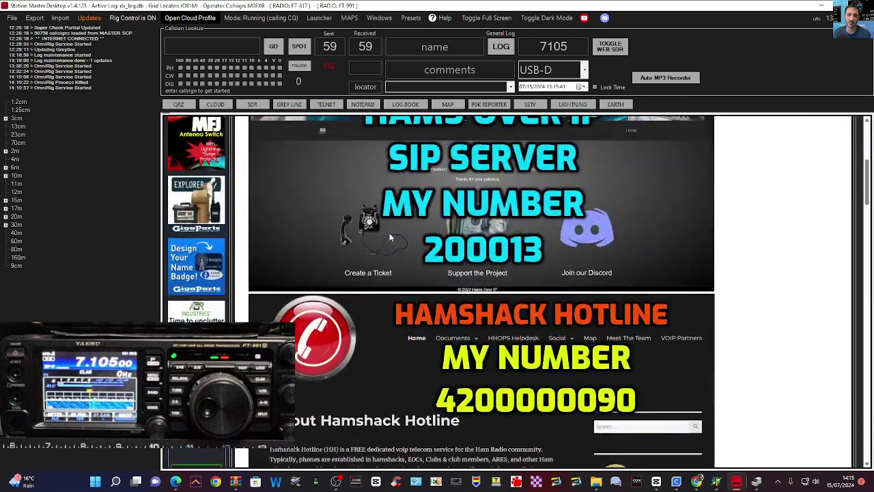
scroll(390, 237, "down", 10)
scroll(388, 232, "up", 1)
scroll(388, 232, "down", 1)
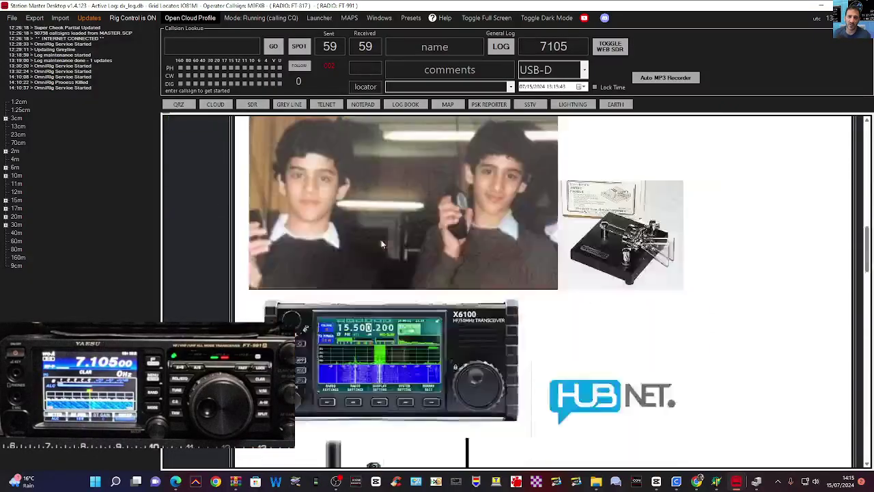
scroll(381, 240, "down", 8)
scroll(499, 165, "up", 4)
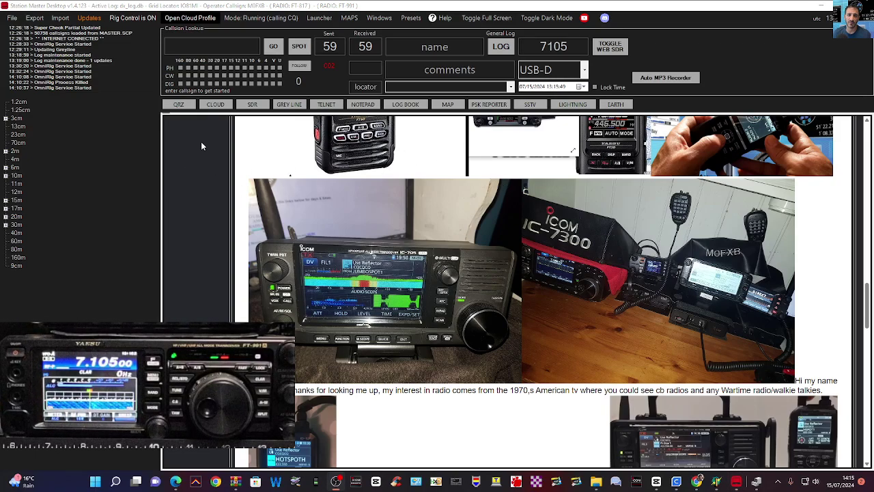
left_click(217, 106)
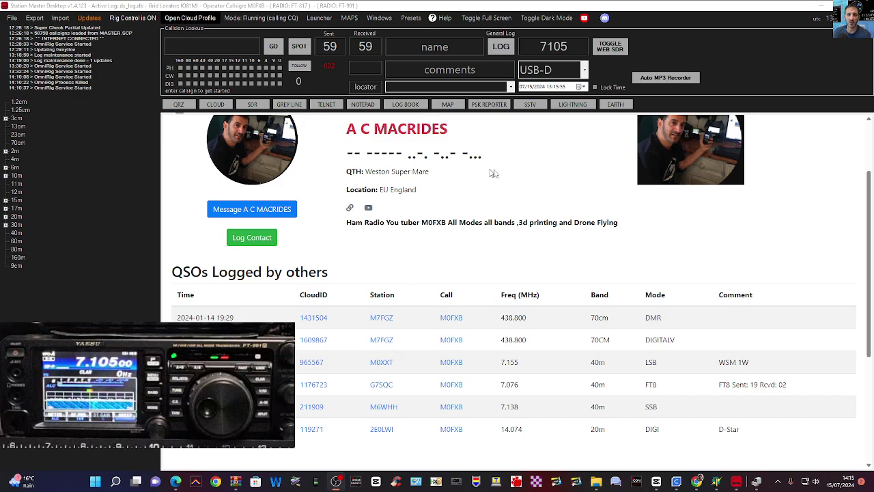
Step through the SDR, Grey Line, Telnet and Notepad panels, ending on the Log Book with its 70cm FM contact
left_click(252, 104)
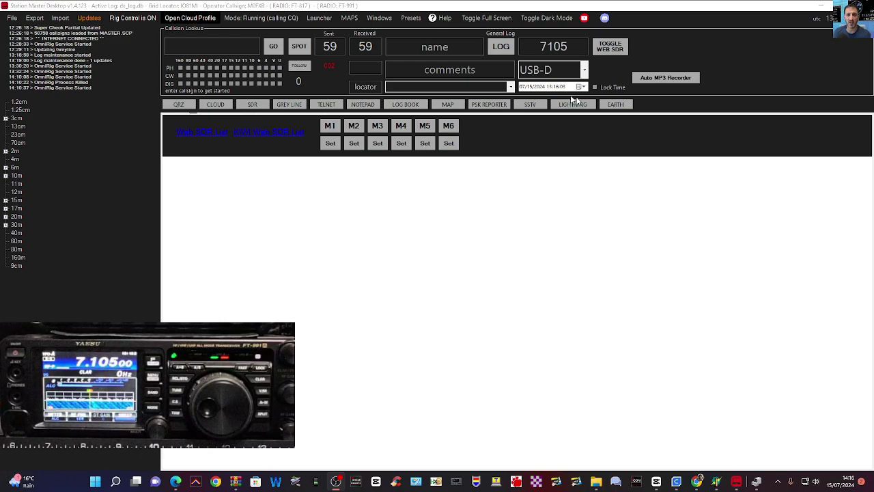
left_click(289, 104)
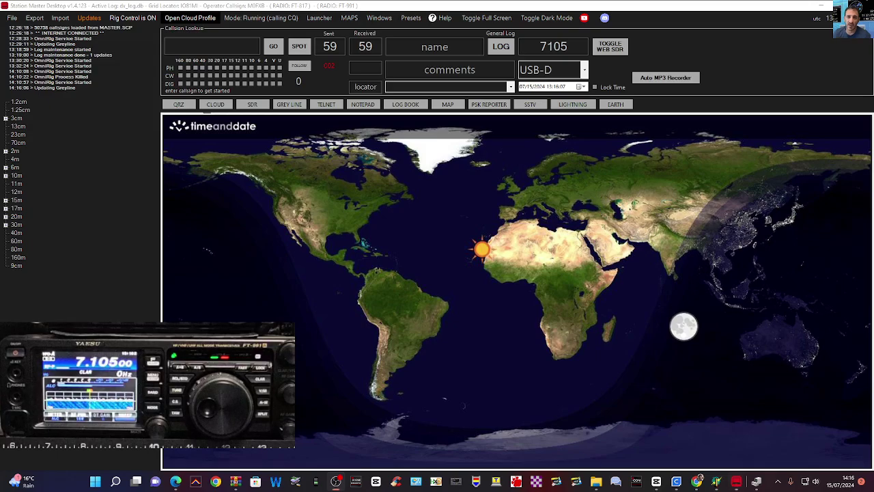
left_click(326, 108)
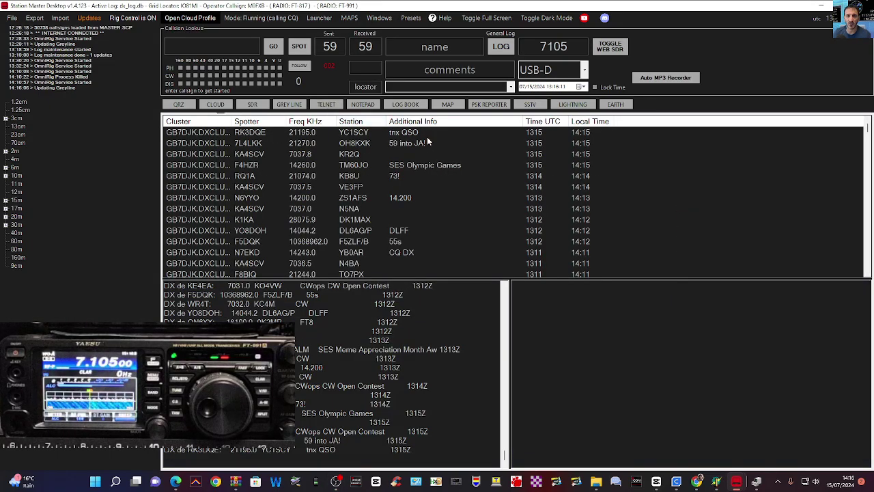
left_click(362, 106)
left_click(406, 105)
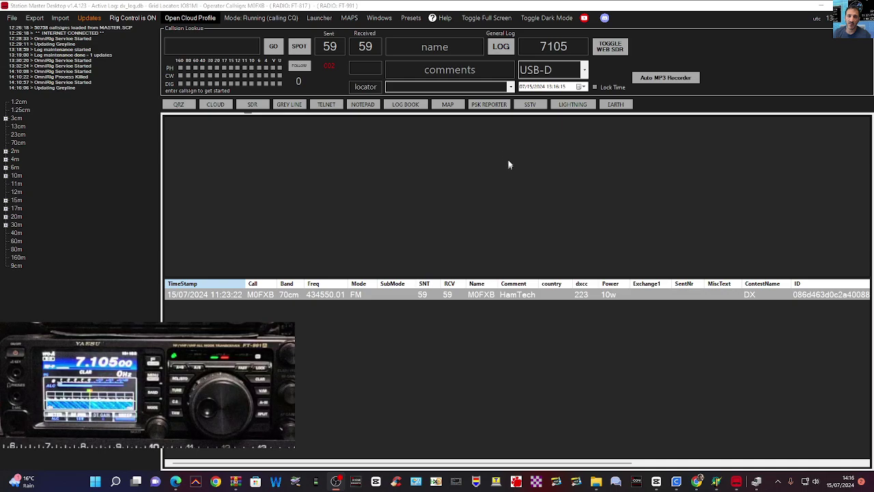
Show the Google contact map centred on the Bristol Channel around Weston-super-Mare
left_click(448, 104)
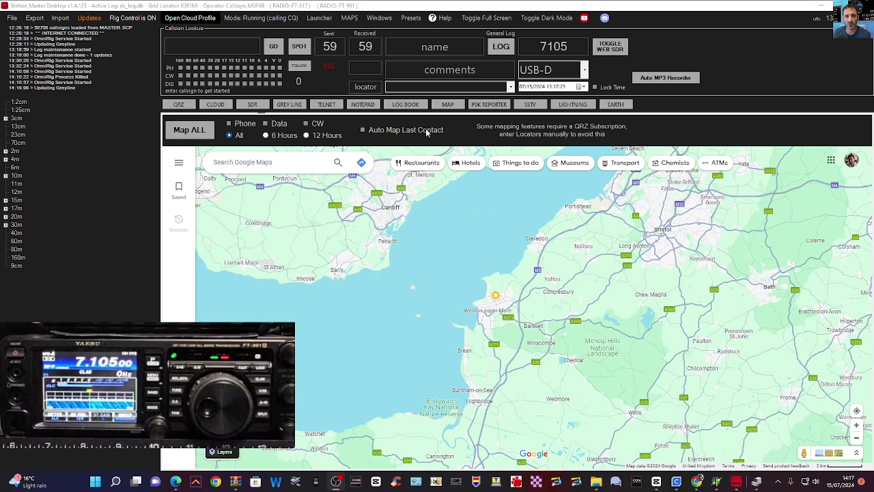
Glance at the PSK Reporter map, then bring up the SSTV panel requesting MMSSTV
left_click(487, 105)
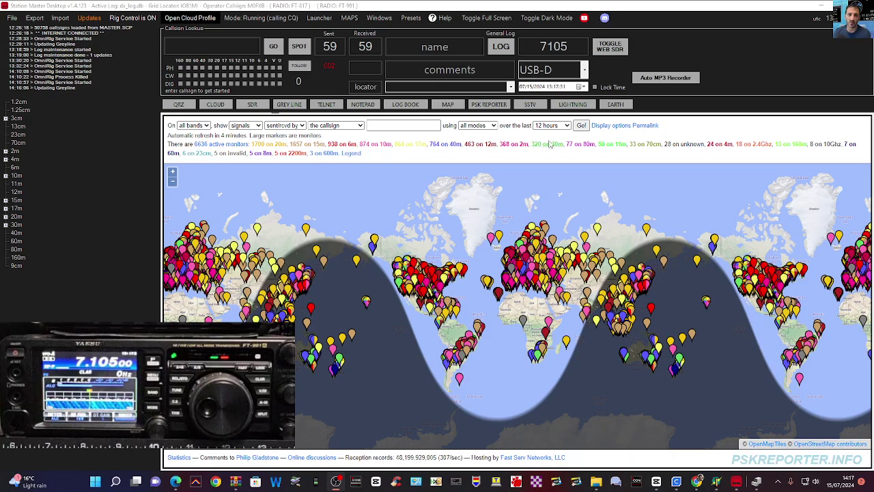
left_click(530, 105)
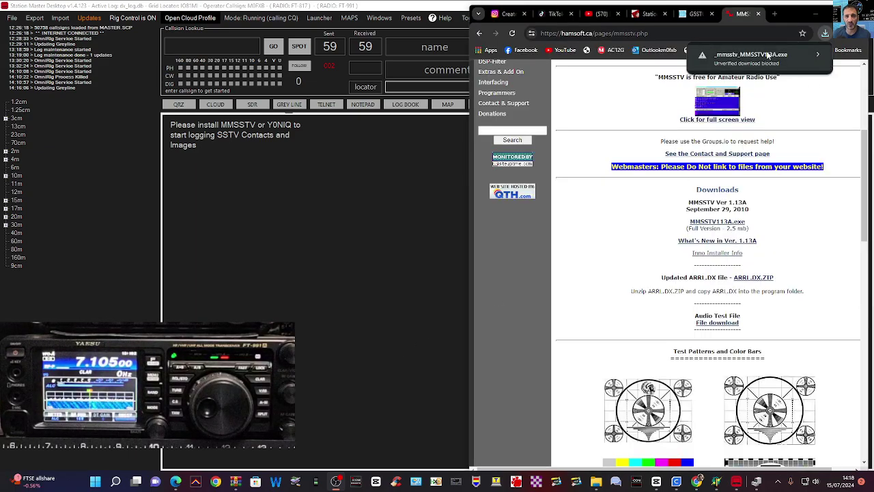
Keep the unverified MMSSTV113A.exe download, run setup and accept the licence
left_click(769, 60)
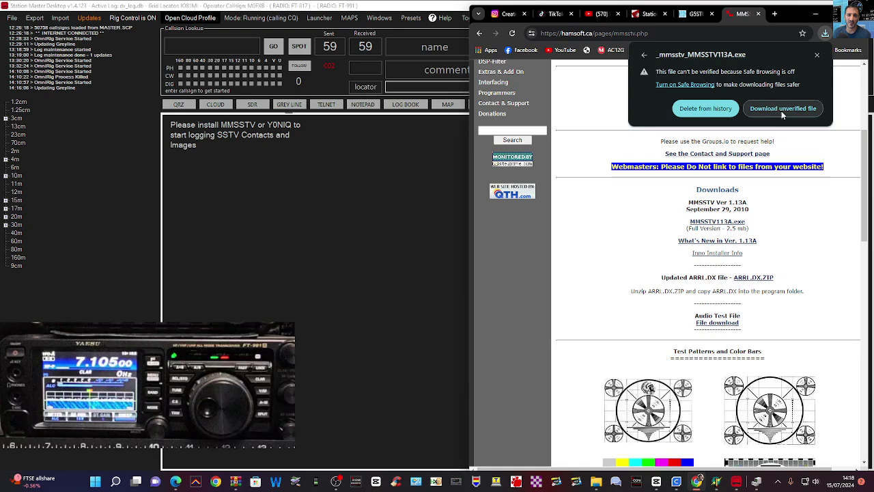
left_click(781, 110)
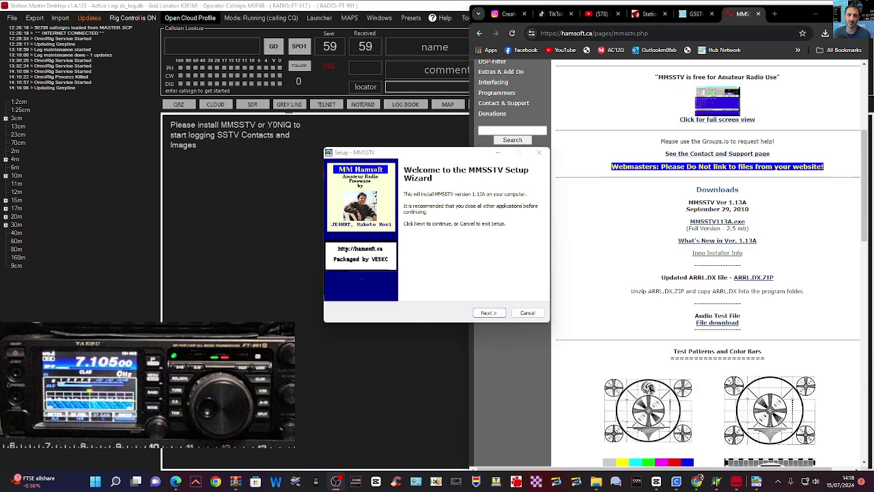
left_click(490, 314)
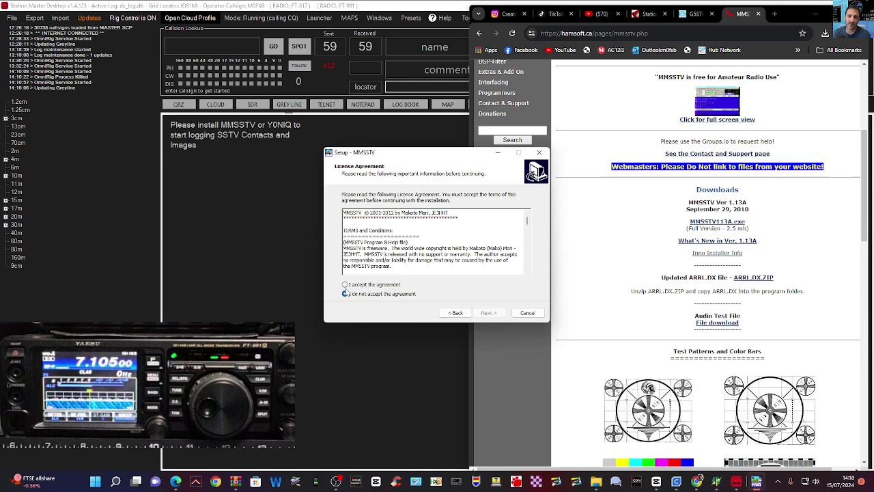
left_click(344, 285)
Install MMSSTV into C:\Ham\MMSSTV with a desktop icon and launch it
left_click(489, 314)
left_click(489, 313)
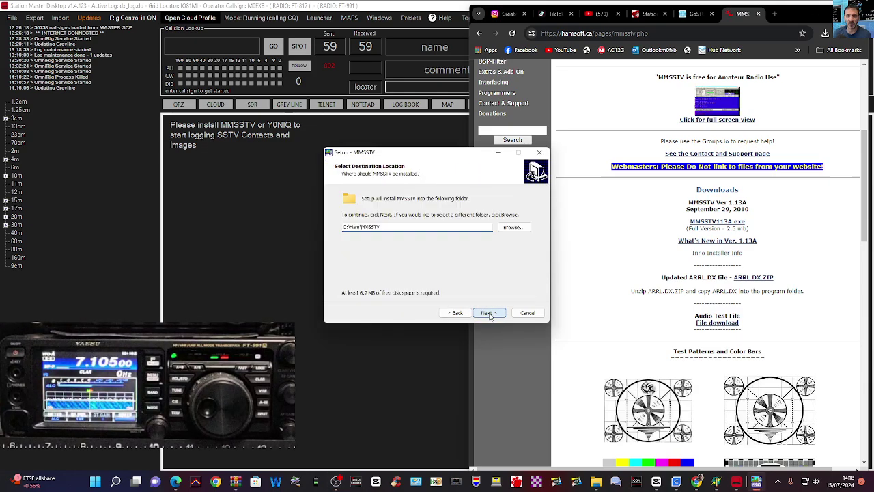
left_click(489, 313)
left_click(489, 314)
left_click(489, 313)
left_click(455, 313)
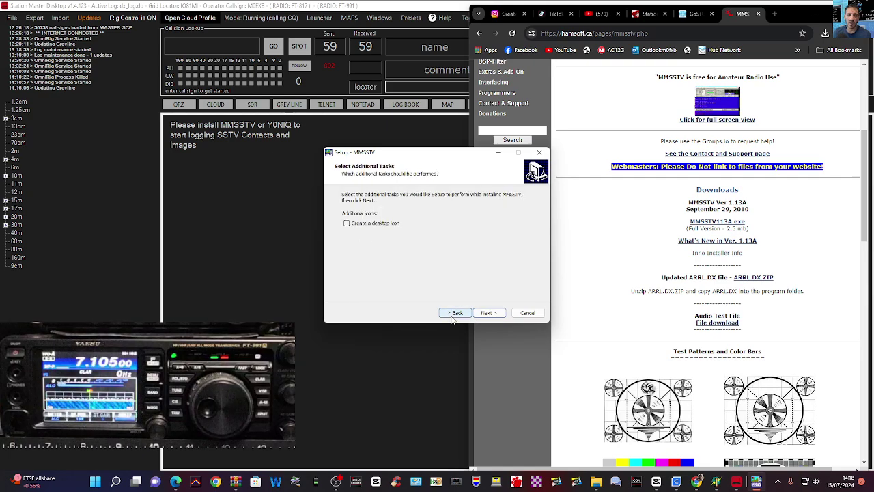
left_click(489, 314)
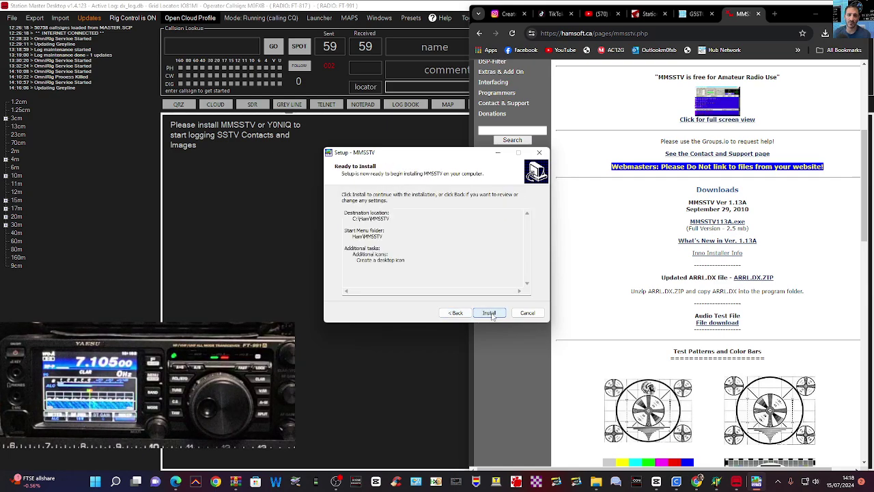
left_click(491, 314)
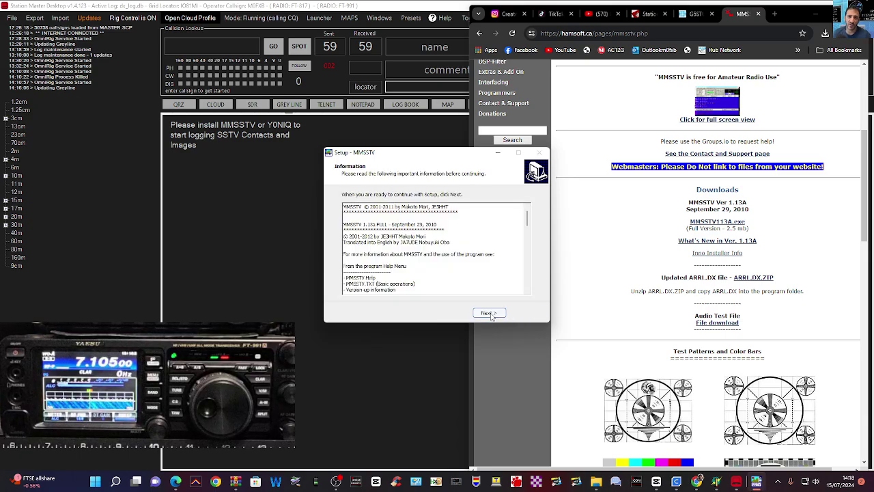
left_click(489, 314)
left_click(488, 313)
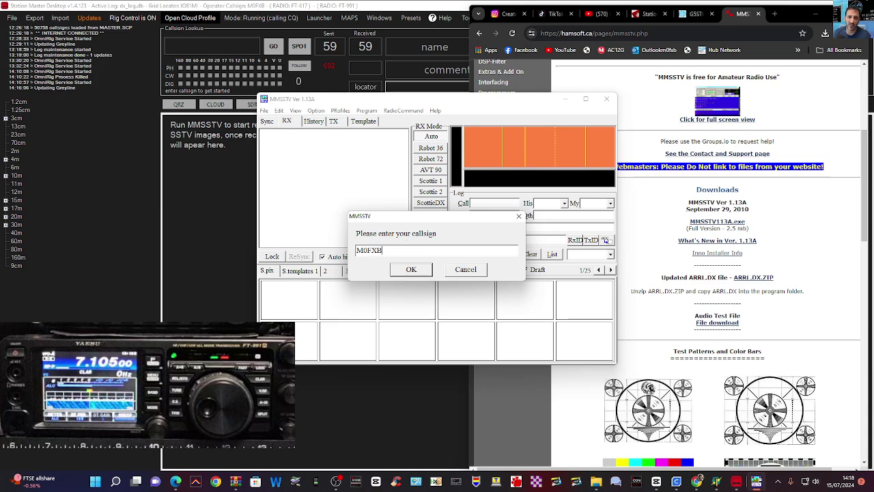
Confirm the operator's callsign in MMSSTV, move and minimise it, then return to Station Master
left_click(412, 269)
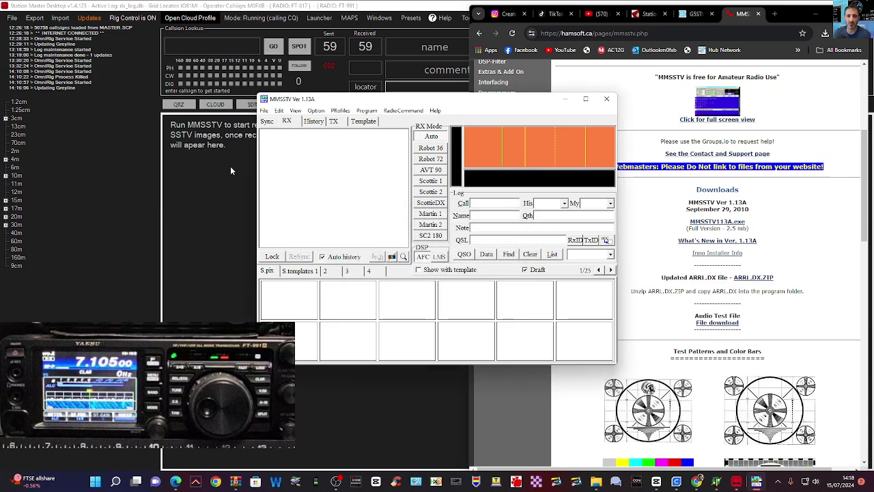
left_click_drag(469, 101, 638, 127)
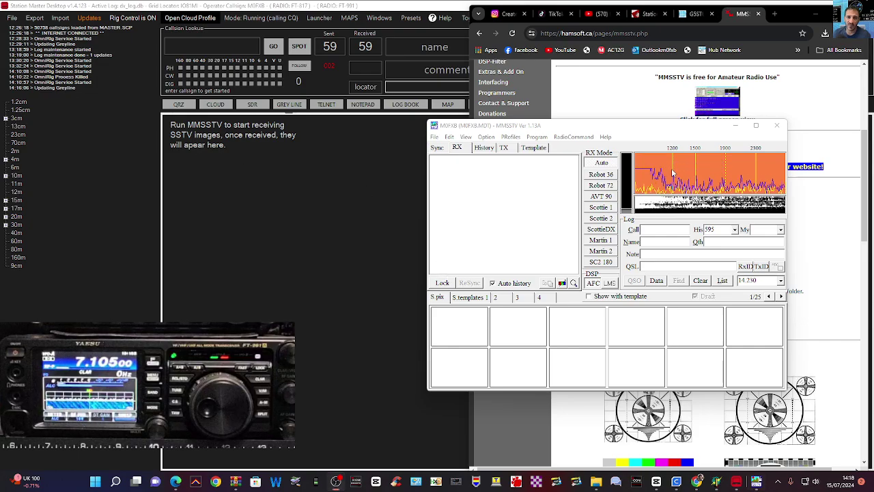
left_click_drag(662, 131, 742, 173)
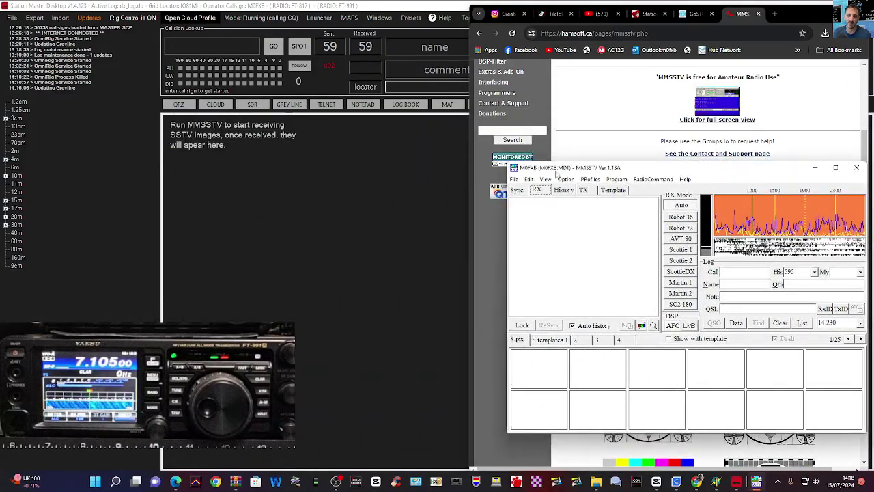
left_click(813, 170)
left_click(414, 172)
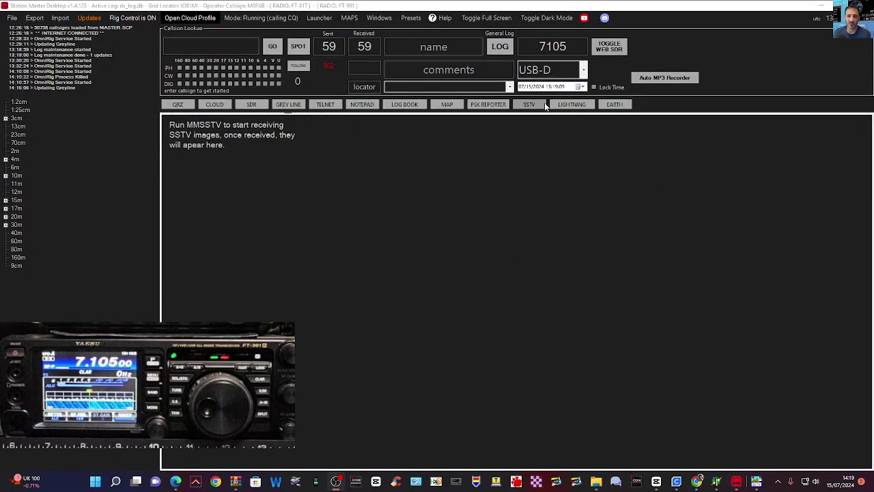
Show the Blitzortung.org live lightning map, then move on to the online profile tab
left_click(584, 105)
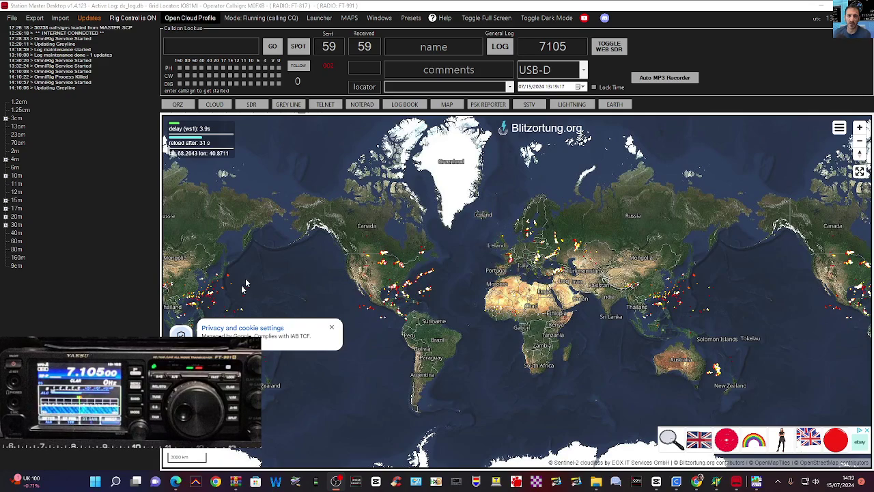
left_click(614, 104)
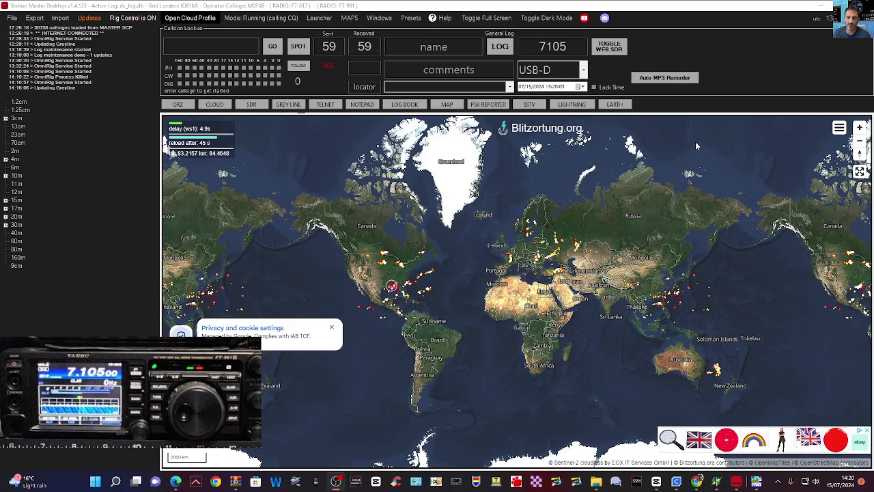
Look up the first station's callsign and open its QRZ profile
left_click(216, 44)
type("M0")
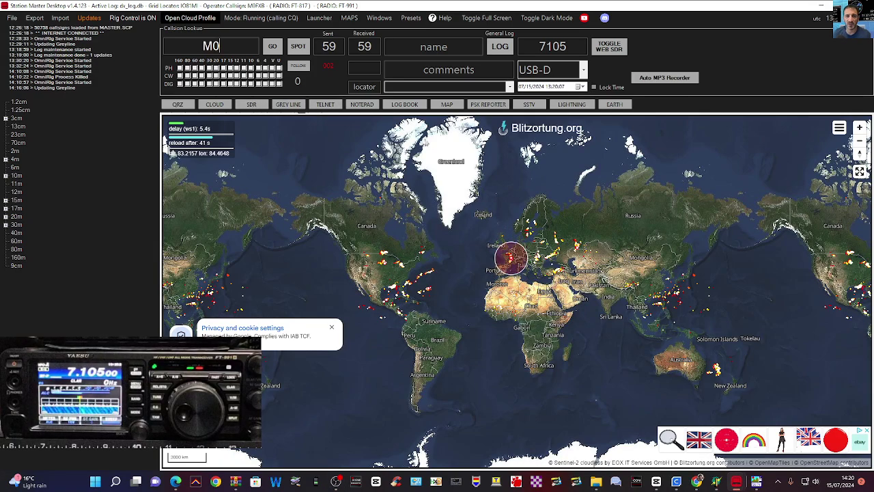
type("FXB")
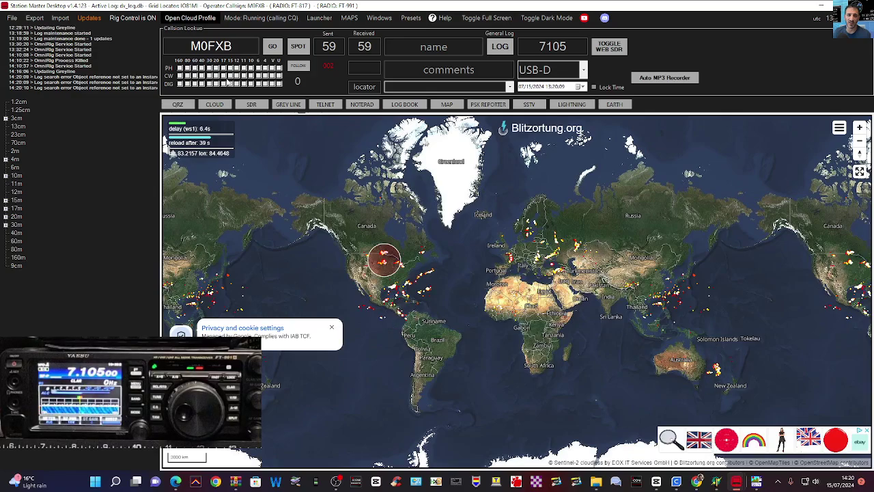
key("Return")
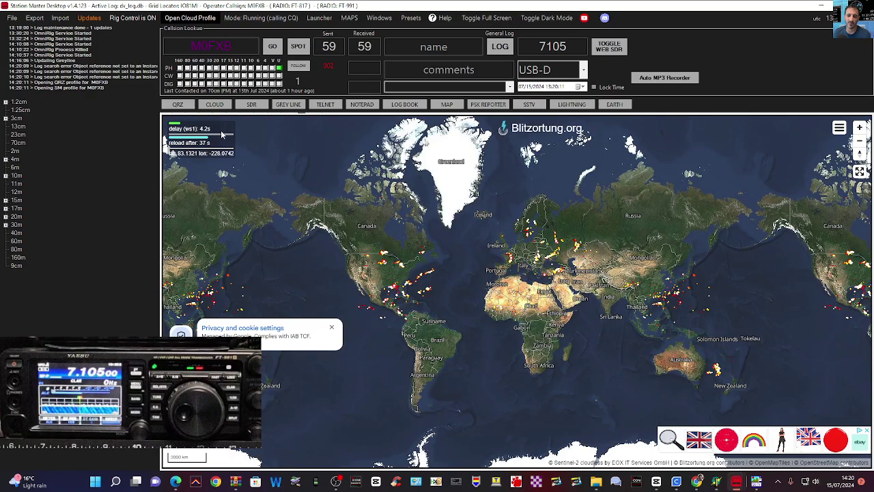
left_click(180, 106)
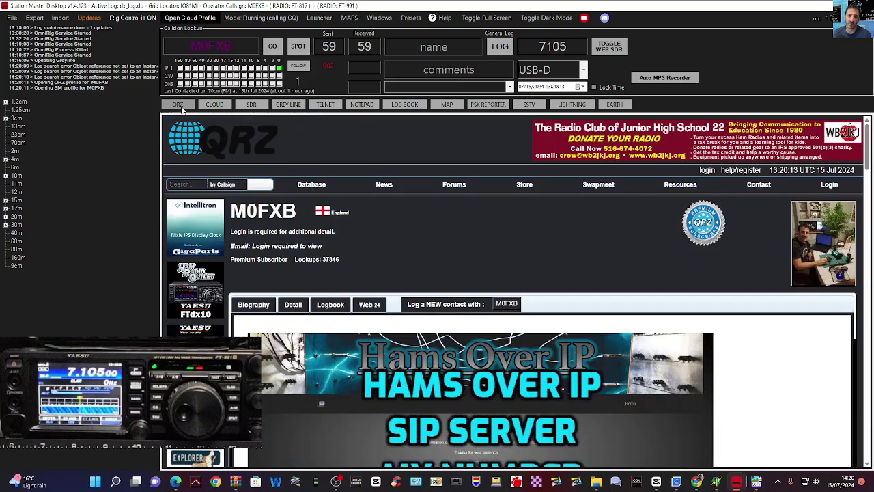
Replace it with a second station's callsign and spot that station on the DX cluster at 7103
double_click(229, 46)
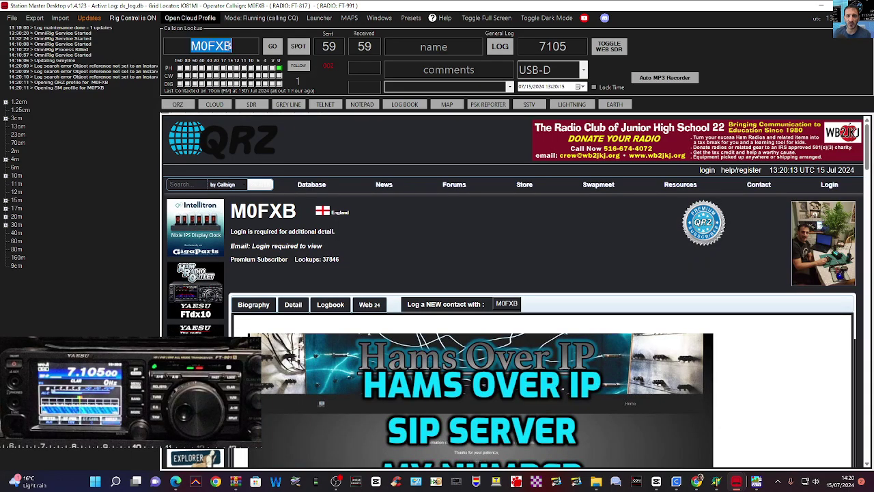
type("G")
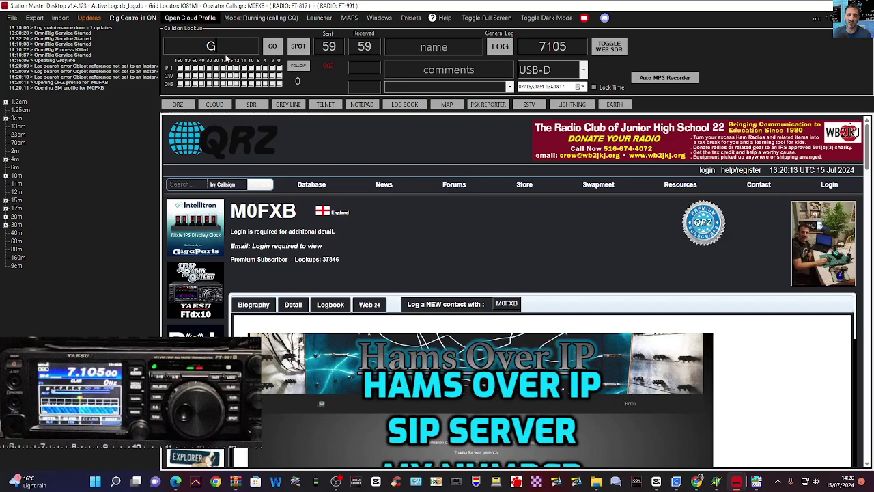
type("5STU")
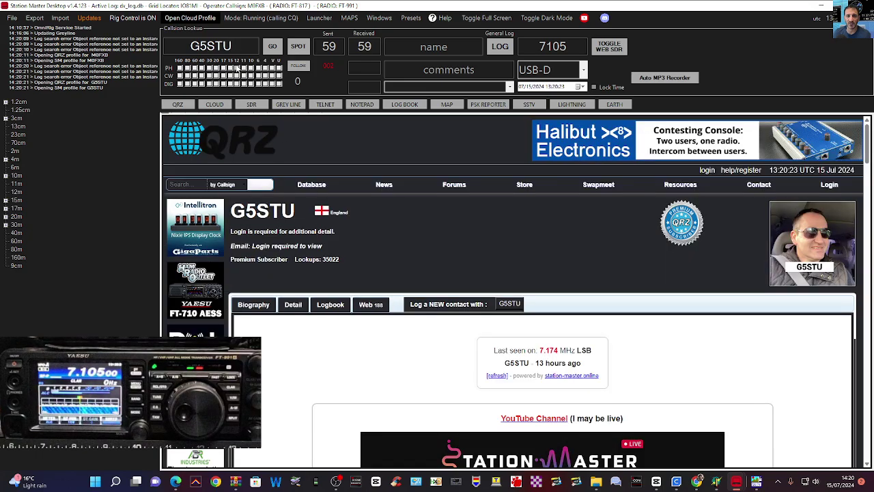
left_click(298, 49)
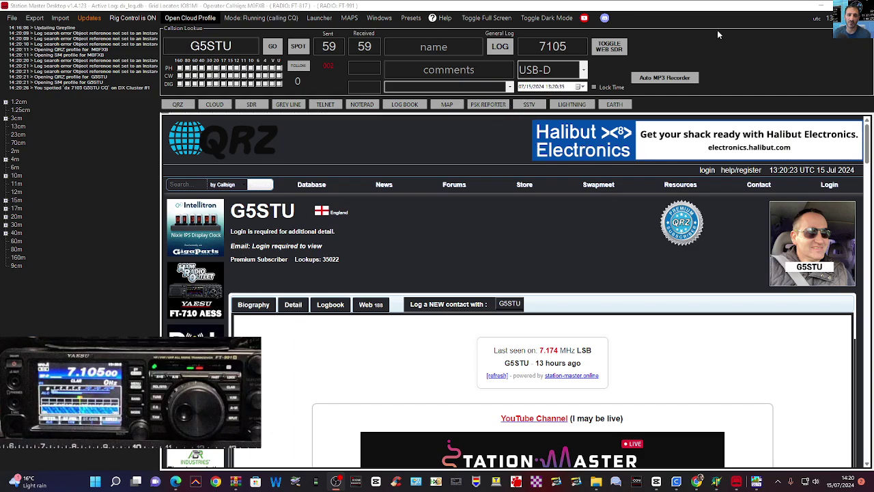
Bring Chrome's Station Master Online community page to the front, maximized over the logger
left_click(829, 6)
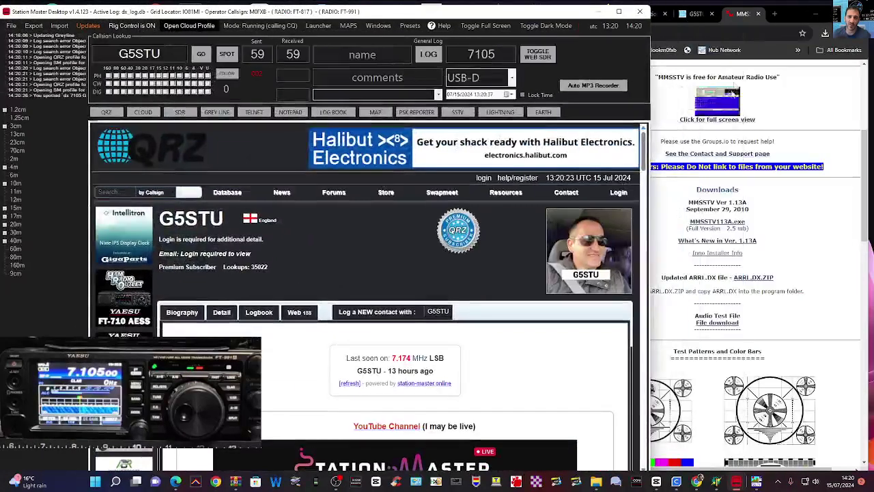
left_click(794, 86)
left_click(647, 15)
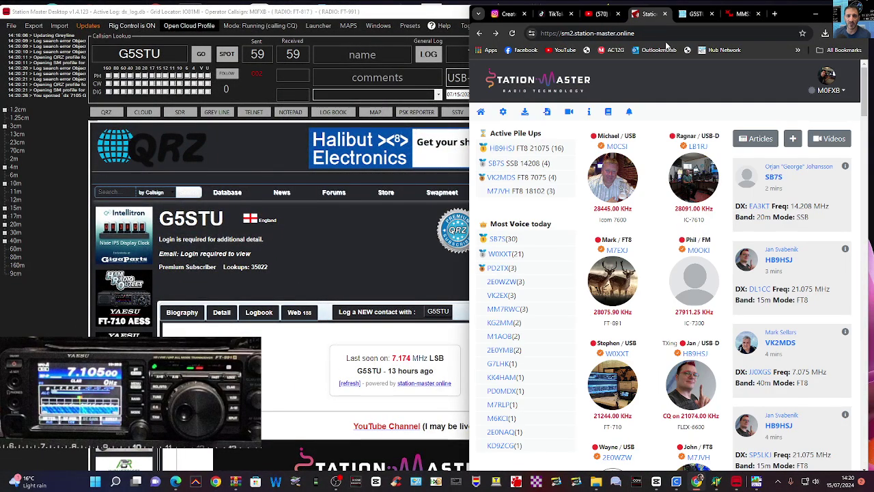
left_click(839, 14)
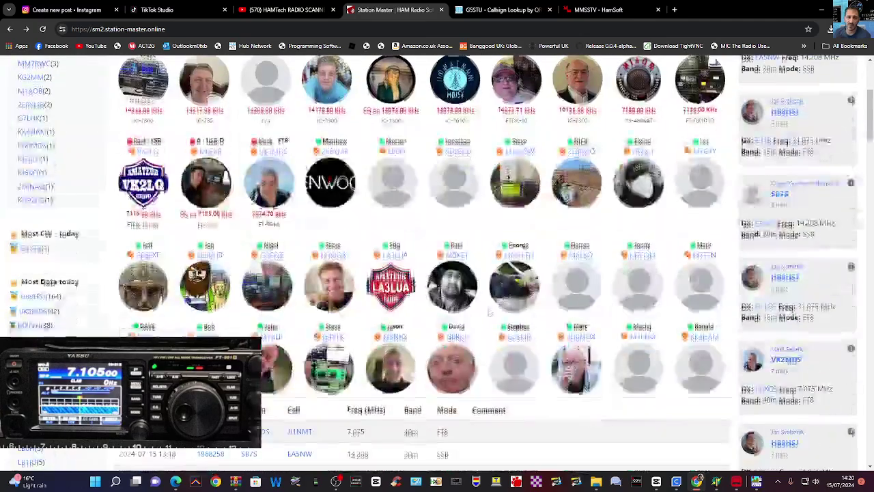
Browse the live operators and recent spots, then restore Chrome to half screen beside the logger
scroll(774, 149, "down", 2)
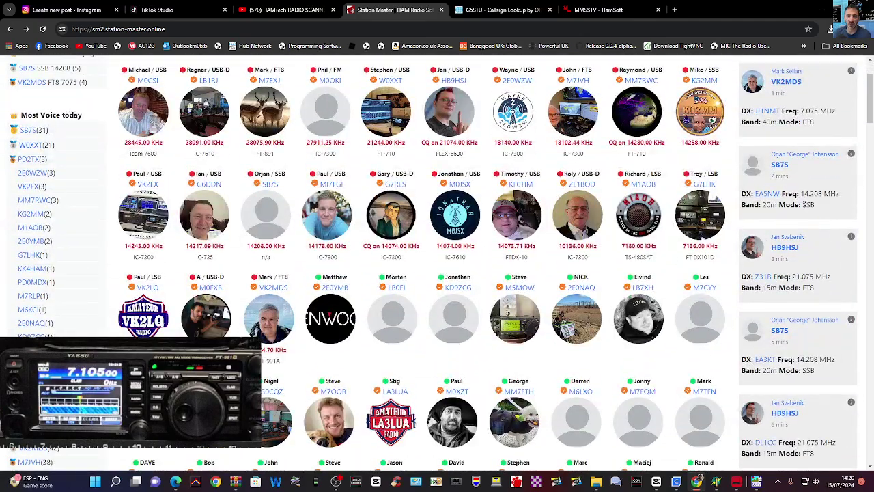
scroll(804, 204, "up", 2)
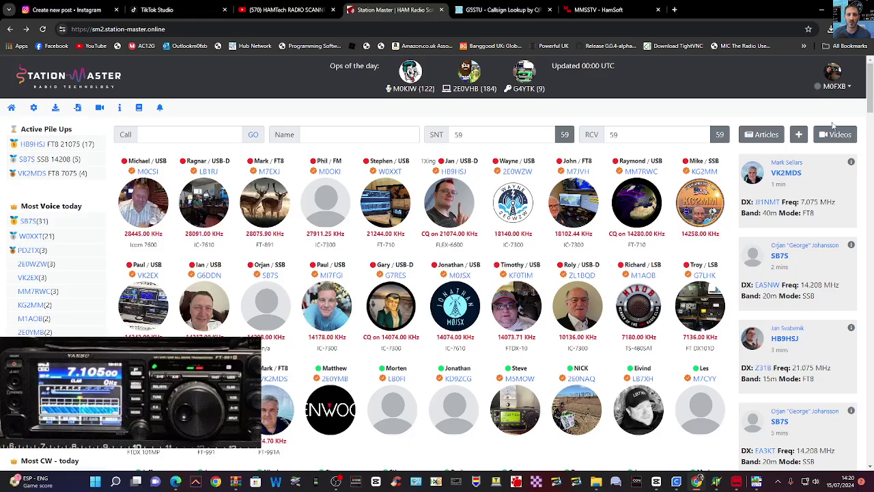
scroll(364, 249, "down", 1)
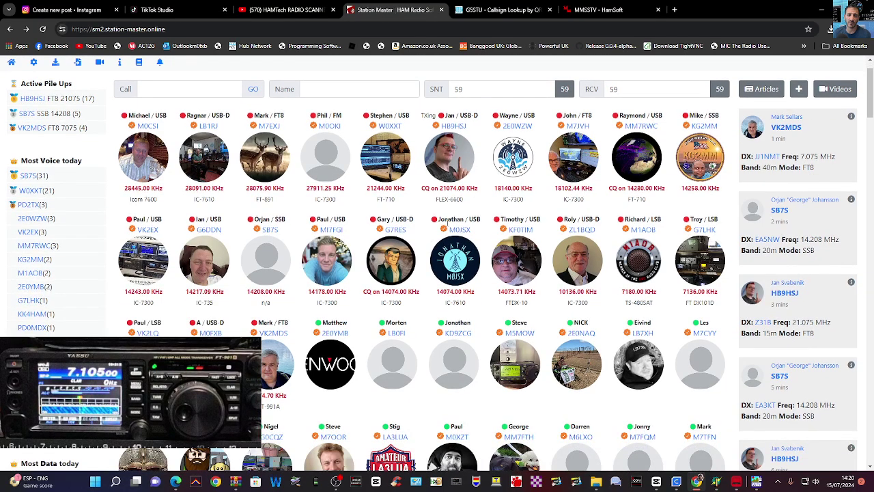
scroll(447, 224, "down", 11)
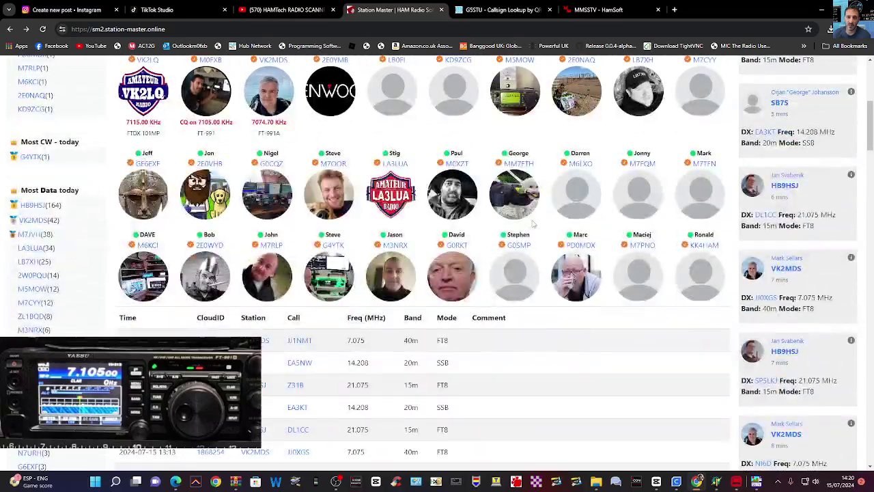
scroll(534, 224, "up", 12)
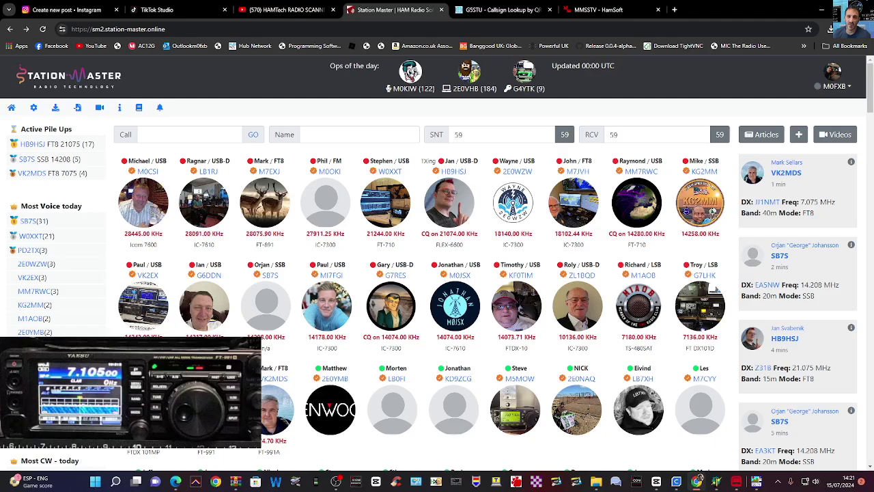
left_click(847, 10)
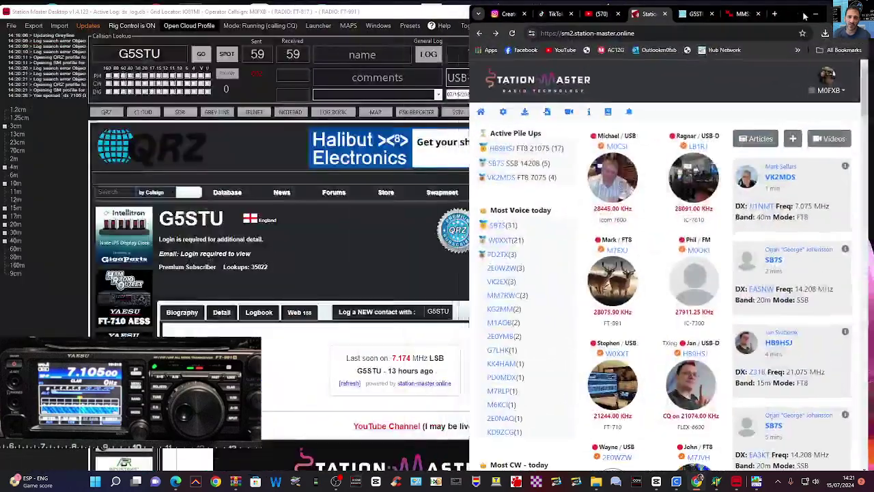
In the desktop logger's SDR view, load the first saved WebSDR receiver (M1)
left_click(237, 147)
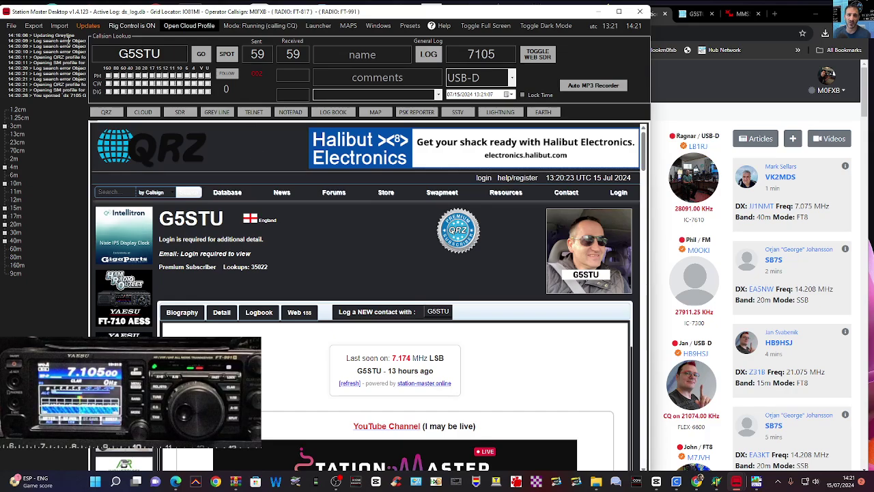
mouse_move(227, 192)
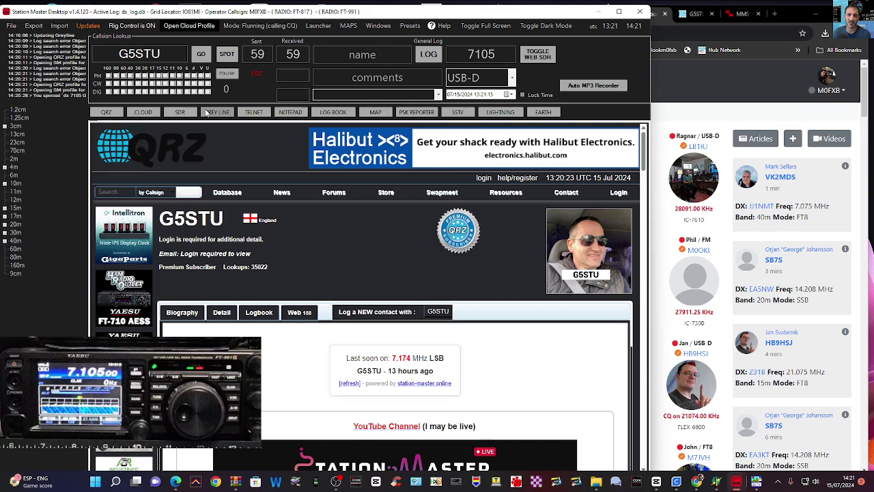
left_click(182, 114)
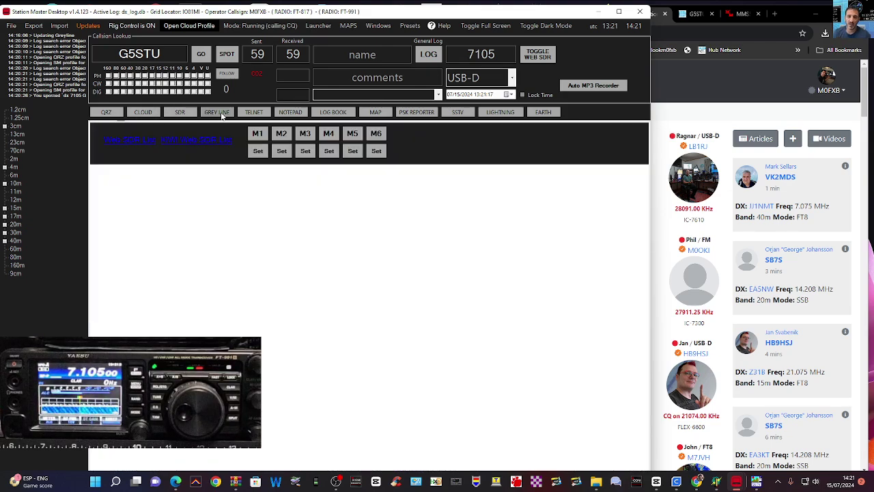
left_click(256, 134)
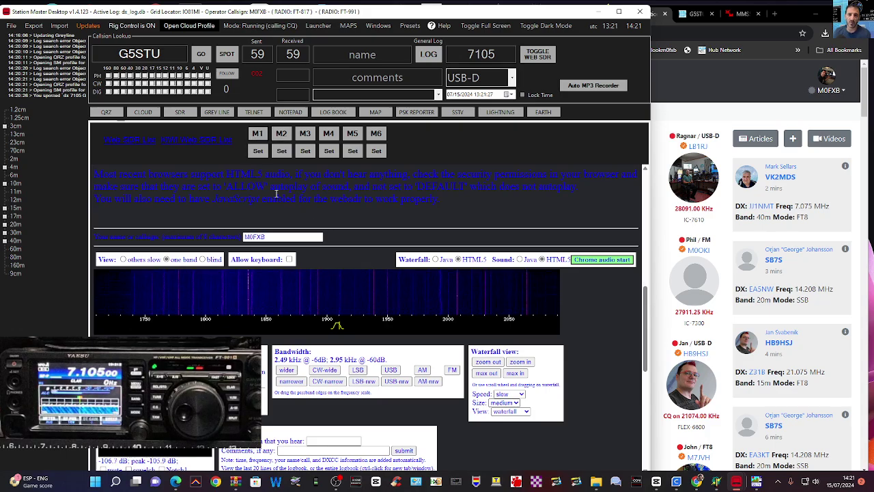
Look over the WebSDR waterfall and logbook form, then return to the online community page
scroll(353, 213, "down", 2)
scroll(343, 224, "up", 4)
scroll(342, 224, "down", 5)
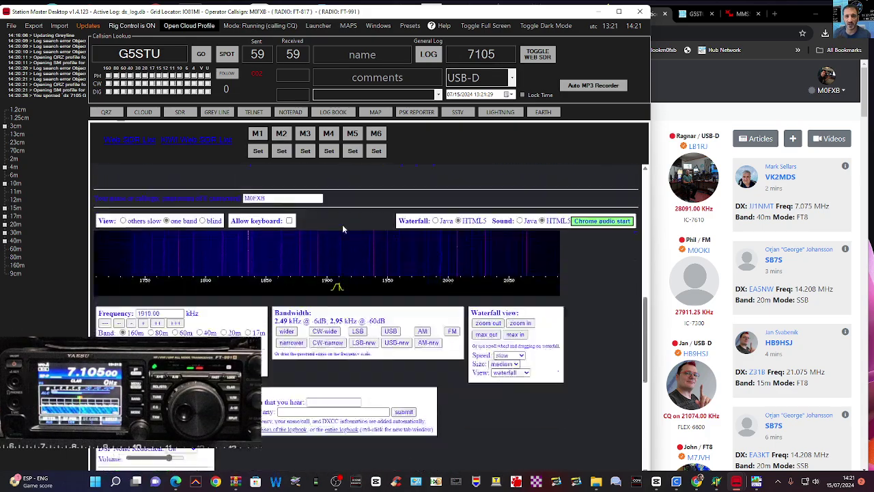
scroll(342, 225, "down", 3)
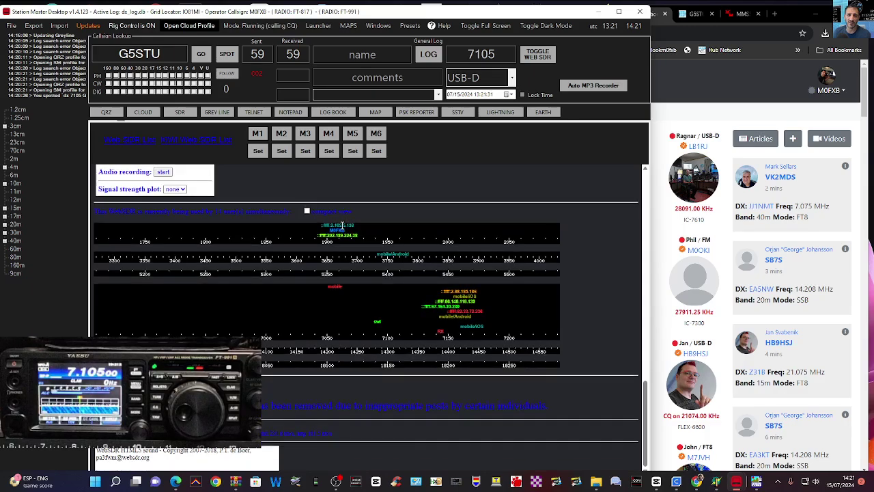
scroll(343, 224, "up", 4)
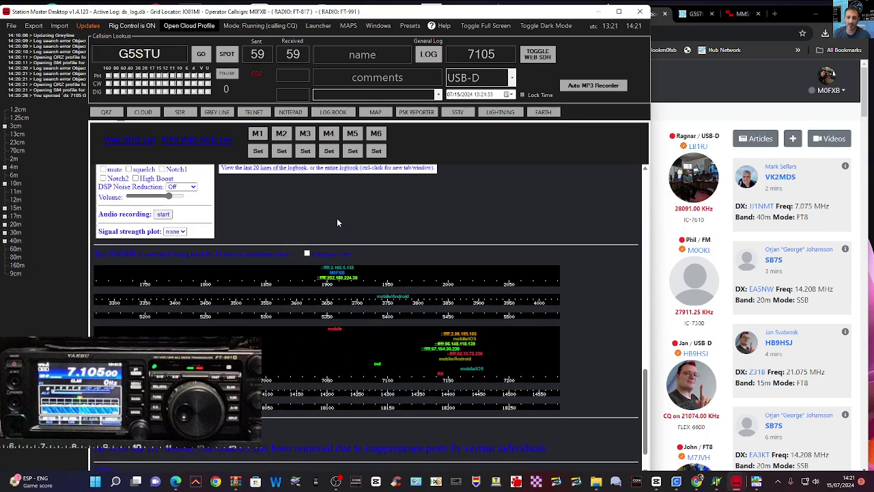
left_click(687, 81)
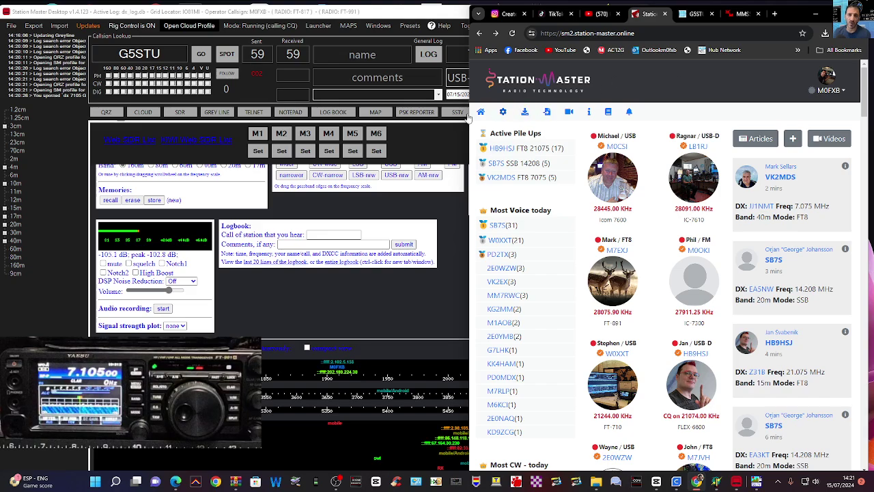
Drag Chrome's left edge leftwards so operator cards show in five columns
left_click_drag(469, 124, 290, 134)
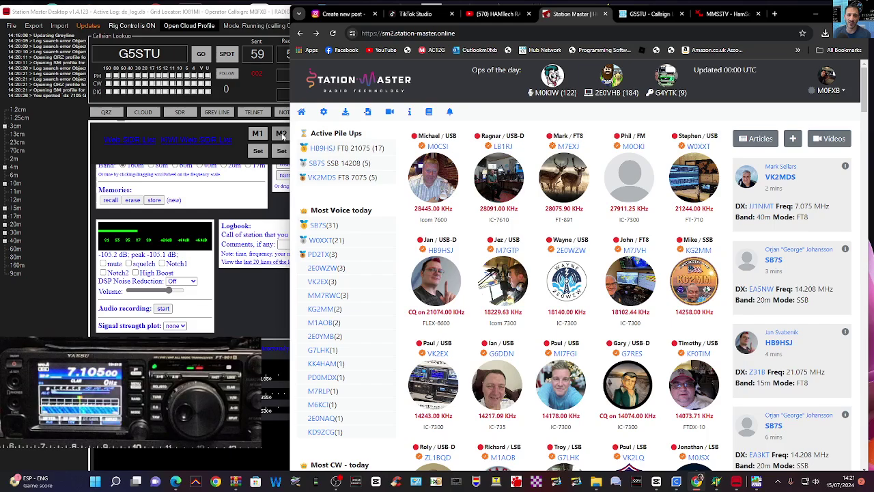